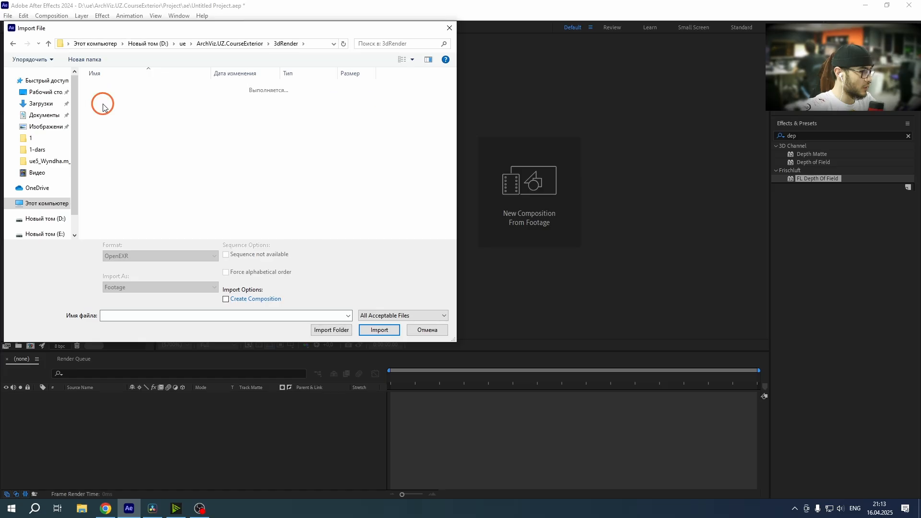
Step: Import the Shot_1 OpenEXR image sequence from the 3dRender folder into the project
double_click(131, 88)
Step: In File Explorer, delete all contents of the Comp folder inside 3dRender
key("super+e")
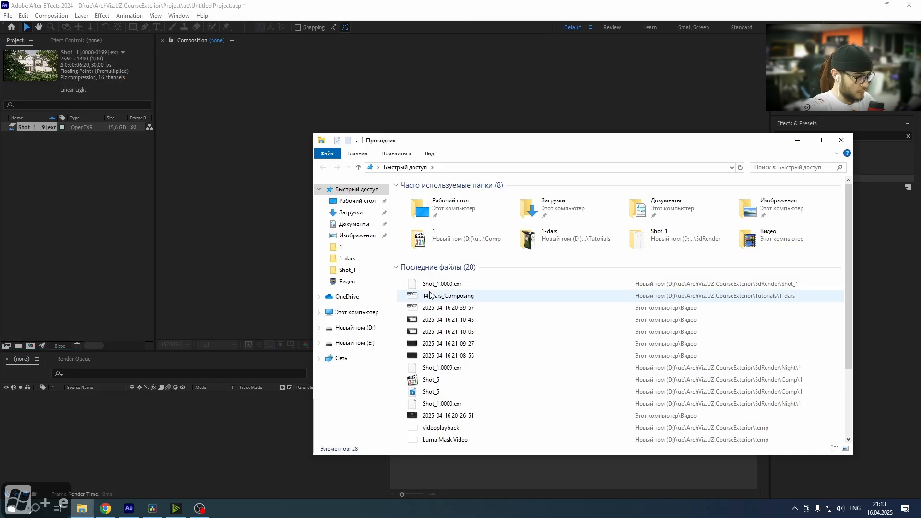
right_click(462, 283)
left_click(463, 339)
left_click(595, 167)
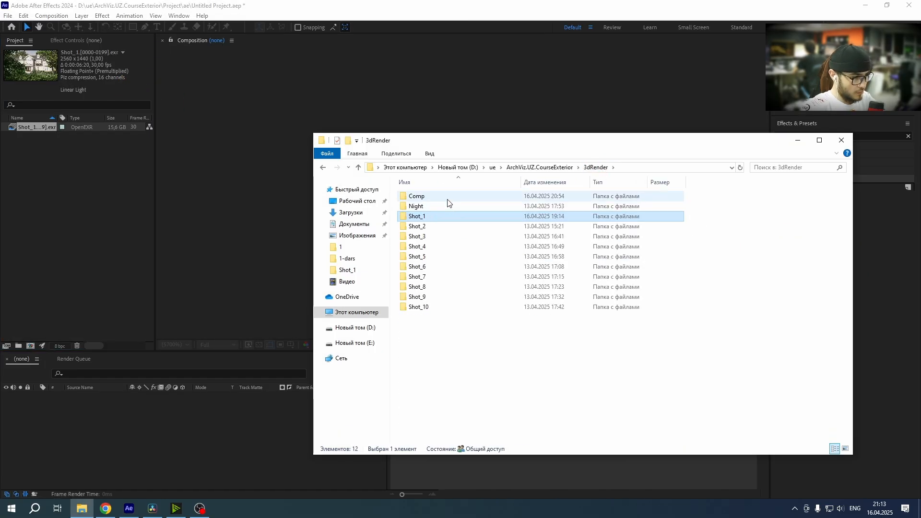
double_click(447, 194)
key("ctrl+a")
key("Delete")
left_click(503, 230)
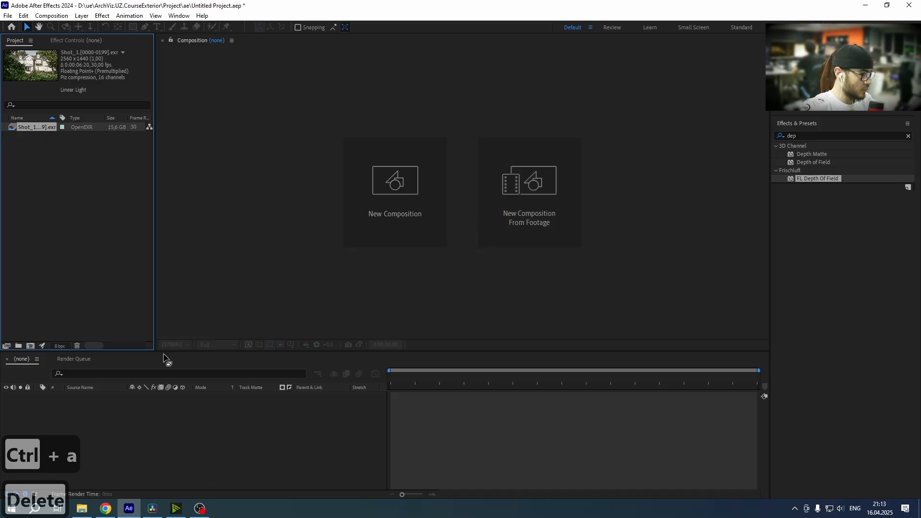
Step: Check the Shot_1 footage interpretation and accept it with a frame rate of 30 frames per second
left_click(6, 346)
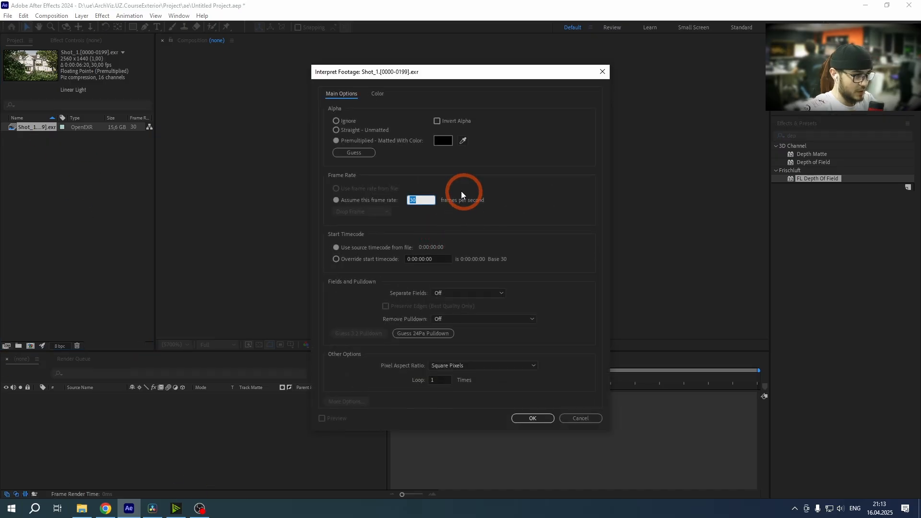
left_click(444, 281)
left_click(532, 418)
left_click(210, 189)
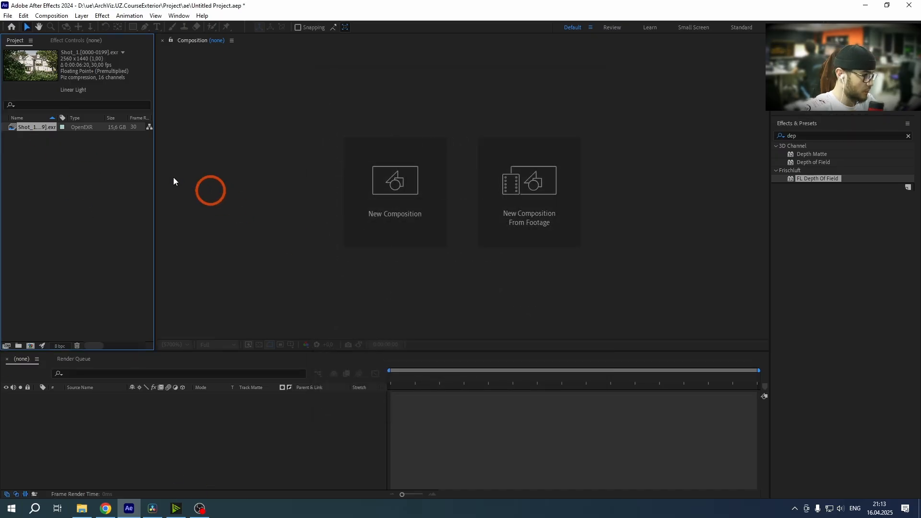
Step: Create a new composition from the Shot_1 EXR sequence
left_click(37, 126)
left_click_drag(38, 127, 30, 346)
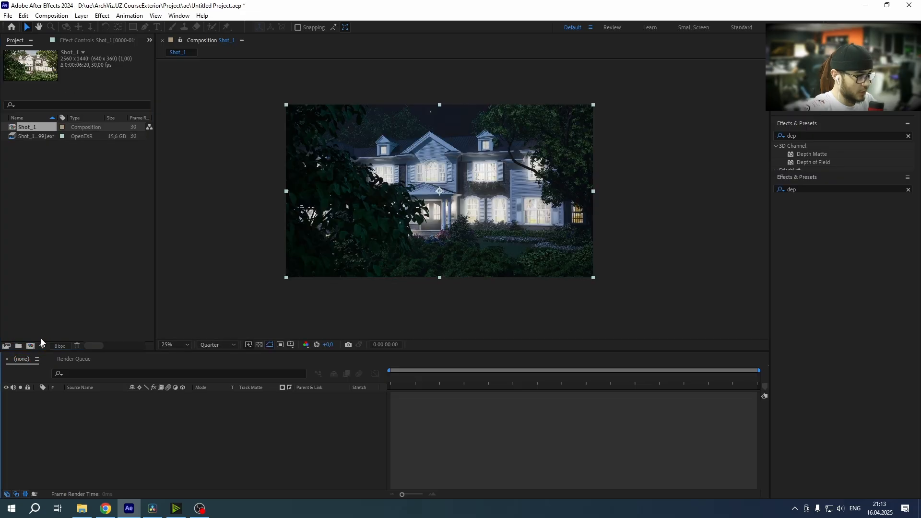
Step: Preview the Shot_1 composition from its start, examine the house image and park the playhead at 0:00:01:04
left_click_drag(402, 382, 376, 378)
key("space")
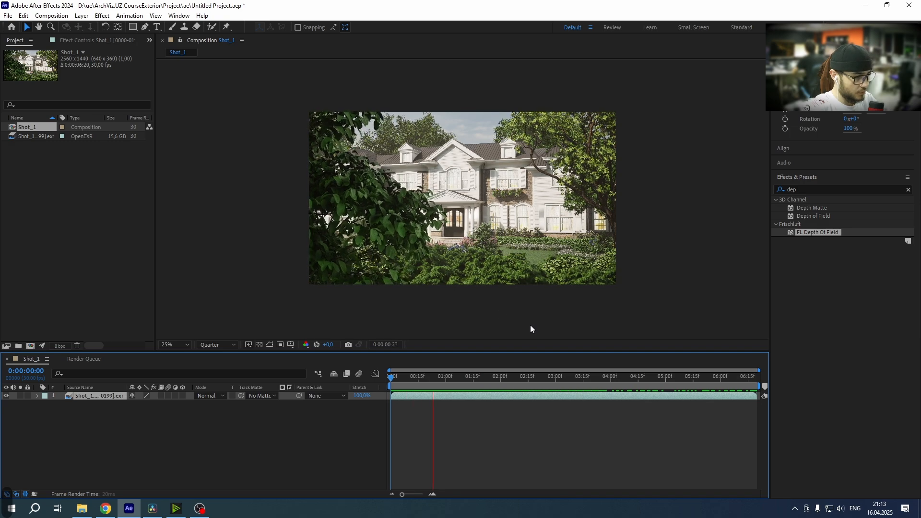
left_click(815, 190)
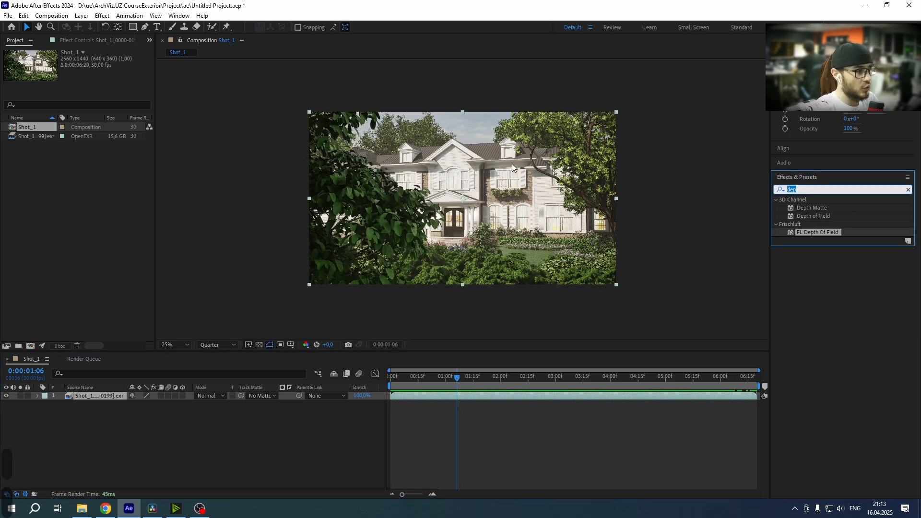
scroll(457, 210, "up", 2)
left_click_drag(457, 210, 522, 177)
scroll(448, 314, "down", 2)
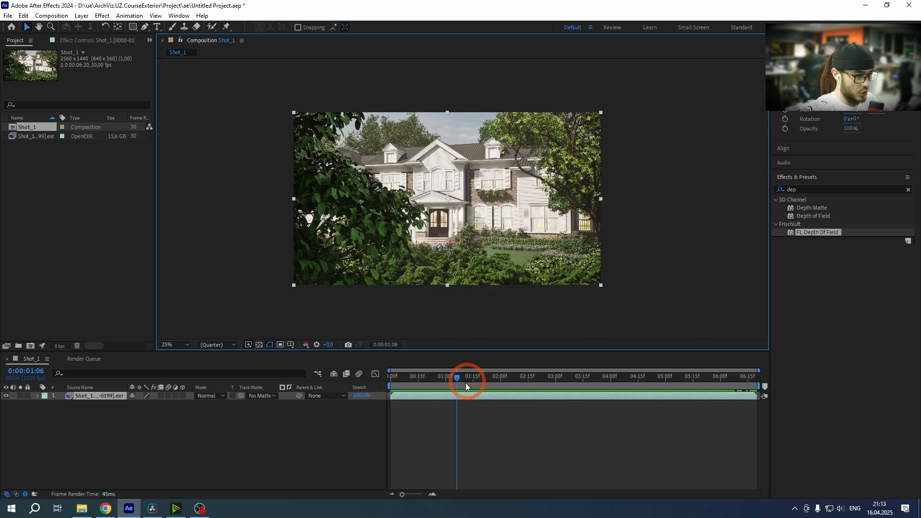
mouse_move(467, 379)
left_mouse_down()
mouse_move(440, 377)
mouse_move(453, 377)
left_mouse_up()
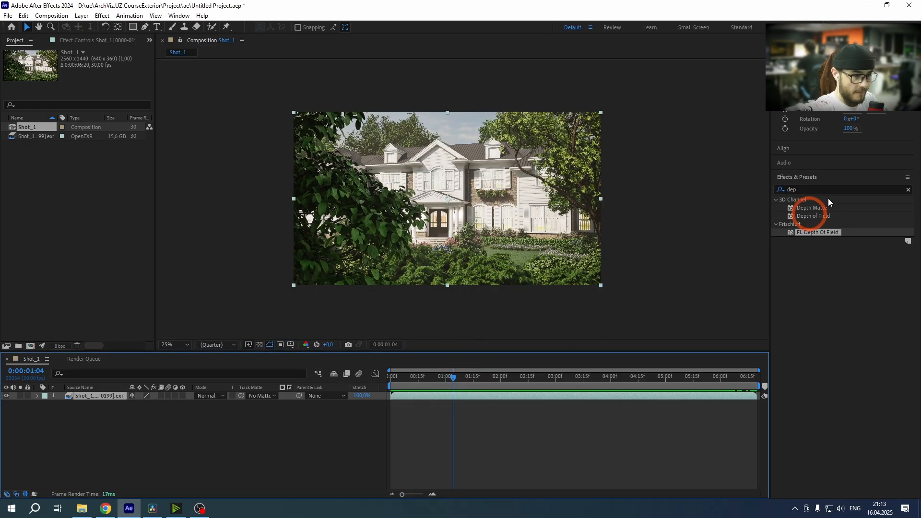
Step: Apply EXtractoR to the Shot_1 layer, choose the FinalImageMovieRenderQueue_WorldDepth pass and set its Black Point to 5560
left_click(781, 190)
type("extra")
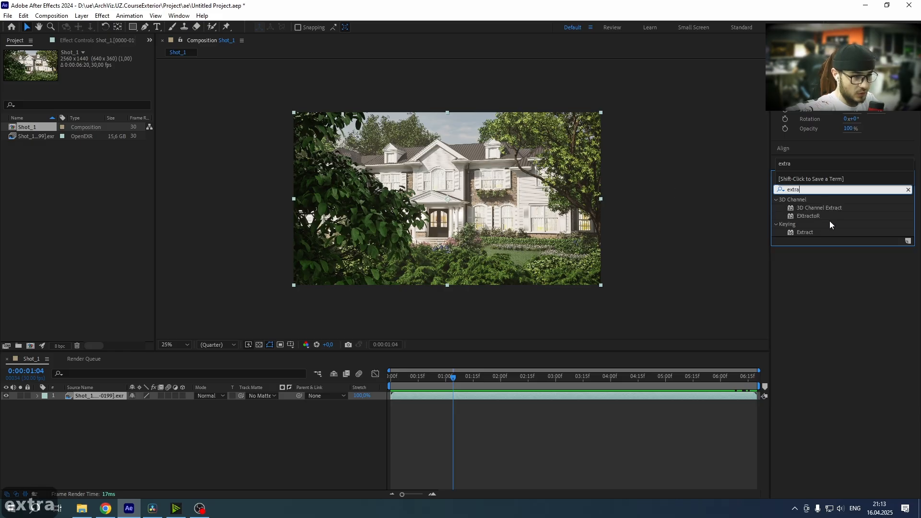
left_click_drag(830, 218, 508, 206)
left_click(121, 82)
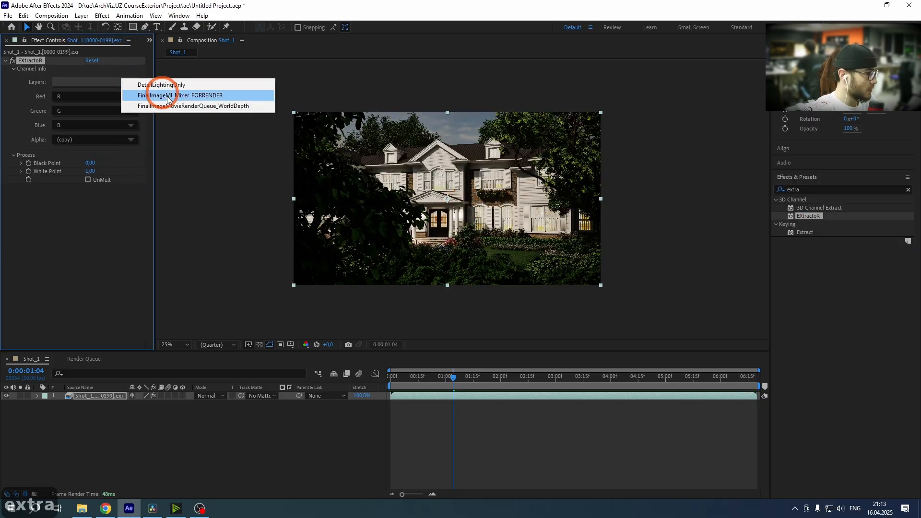
left_click(174, 105)
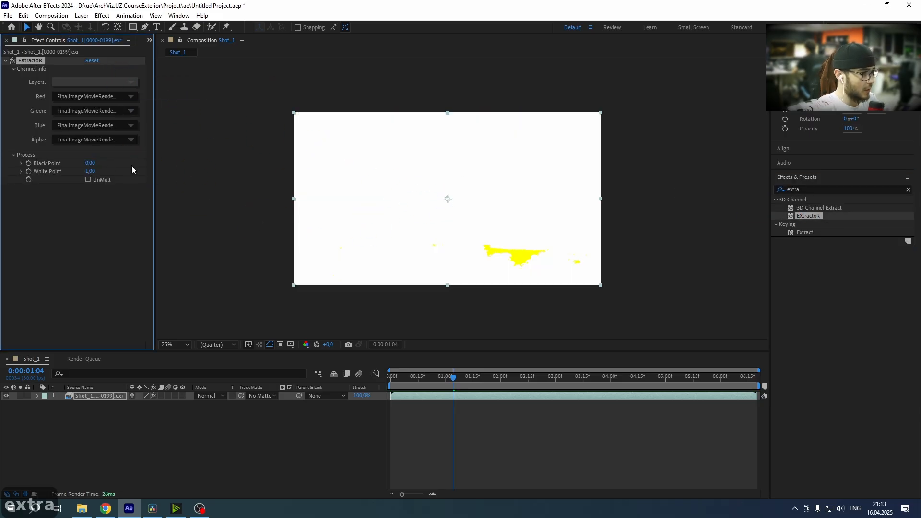
left_click_drag(88, 164, 374, 182)
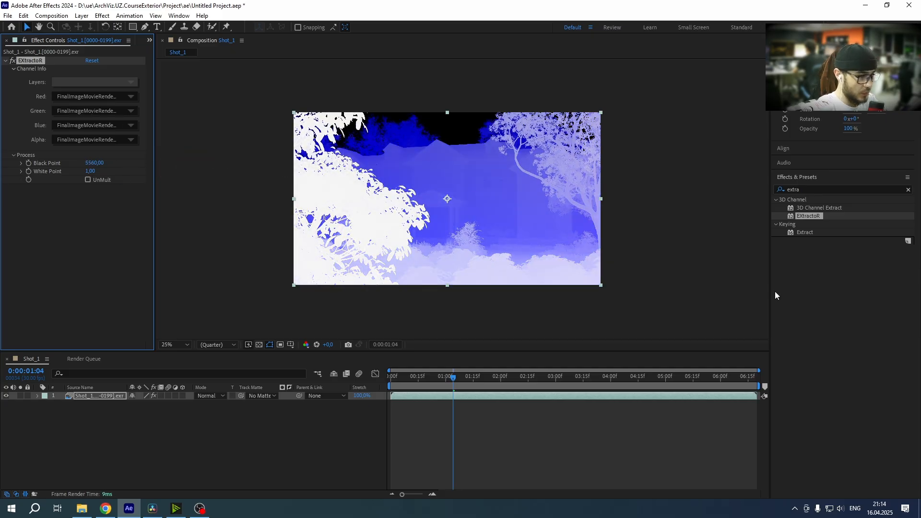
Step: Add the Tint effect to the depth pass layer to turn it into greyscale
left_click(827, 187)
type("tint")
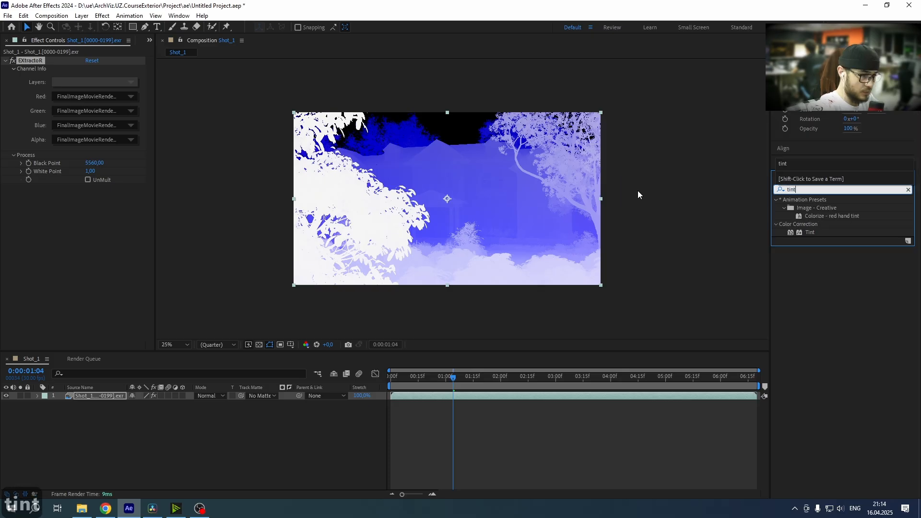
left_click_drag(806, 233, 550, 234)
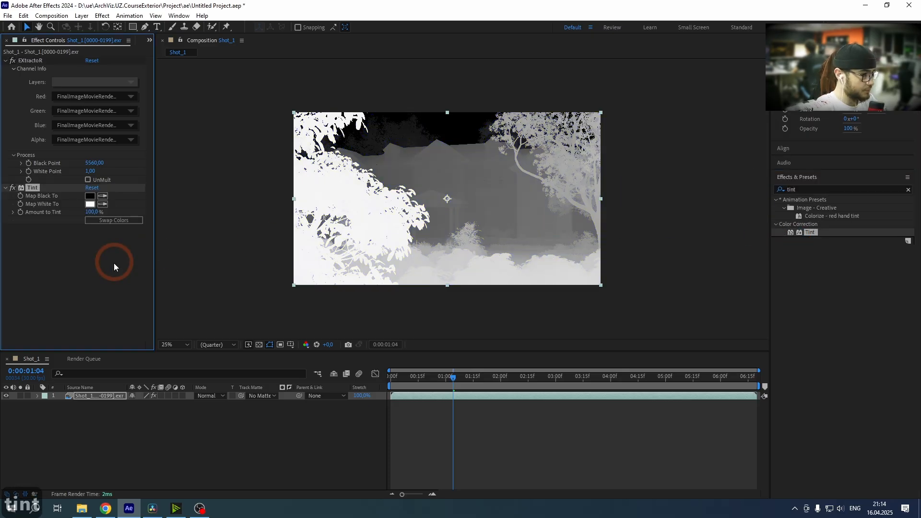
left_click(112, 421)
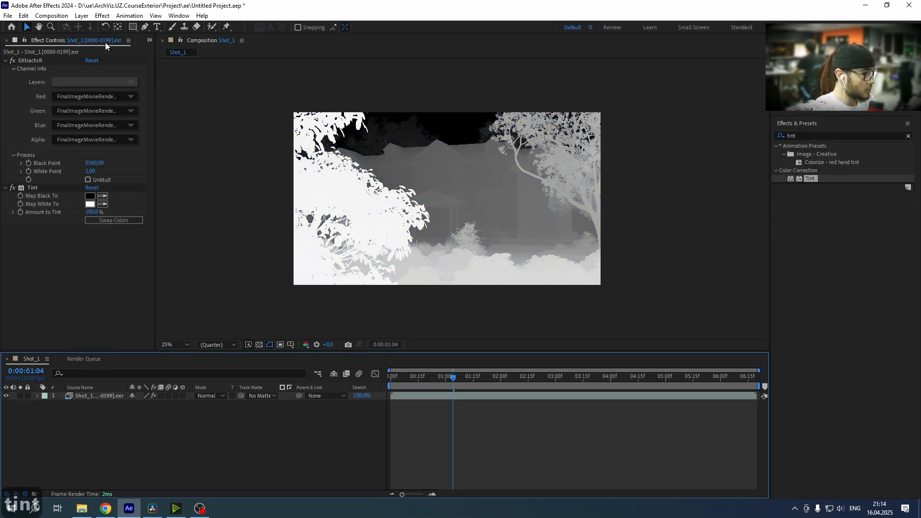
Step: Place a second copy of the Shot_1 EXR footage below the depth layer and hide the depth layer
scroll(105, 42, "up", 1)
left_click_drag(28, 137, 109, 463)
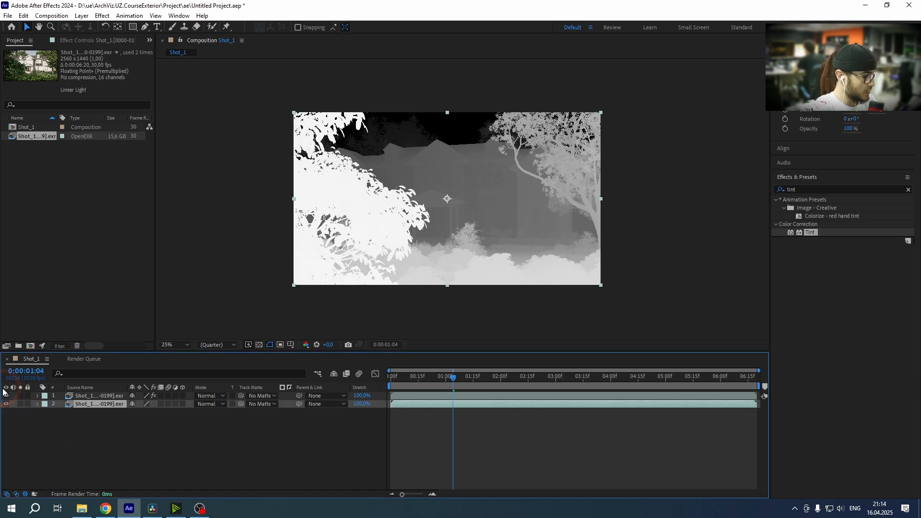
left_click(19, 403)
Step: Create an adjustment layer above both Shot_1 layers
left_click(202, 454)
right_click(140, 422)
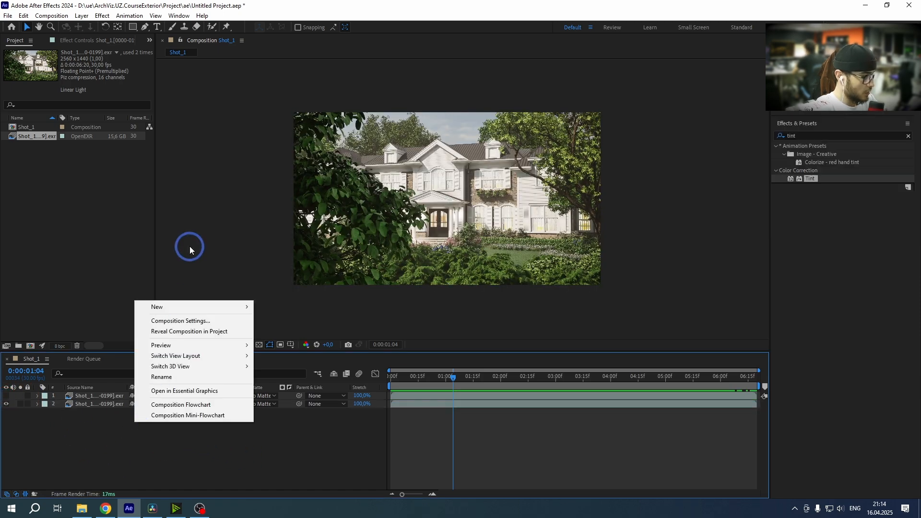
left_click(237, 307)
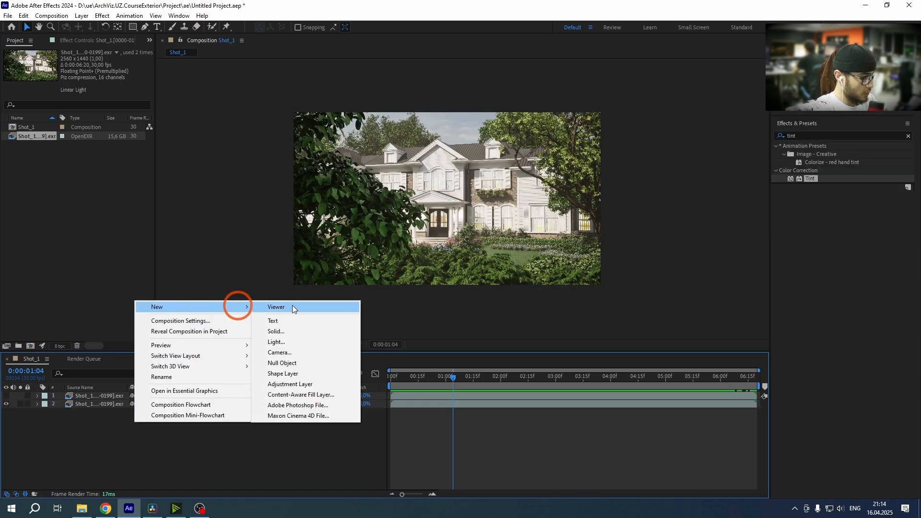
left_click(311, 388)
Step: Apply FL Depth Of Field to the adjustment layer and use the hidden depth layer, number 2, as its depth layer
left_click(826, 192)
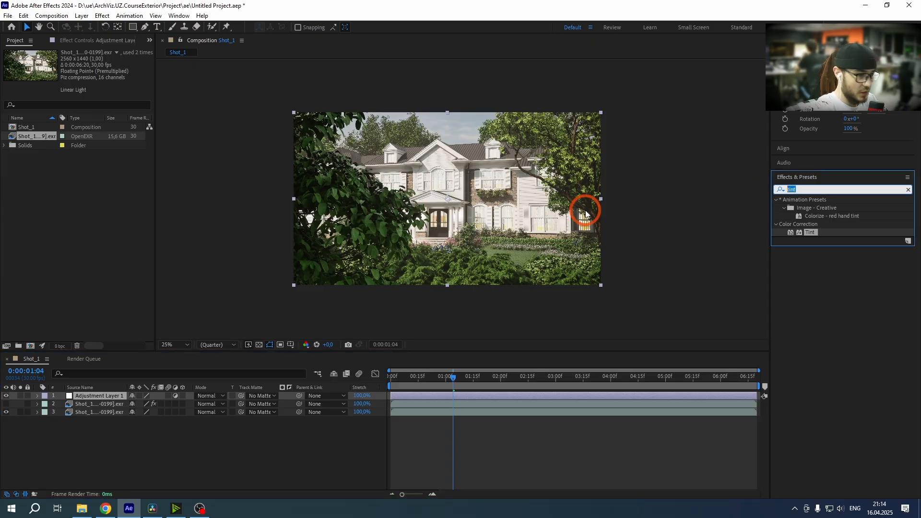
type("dep")
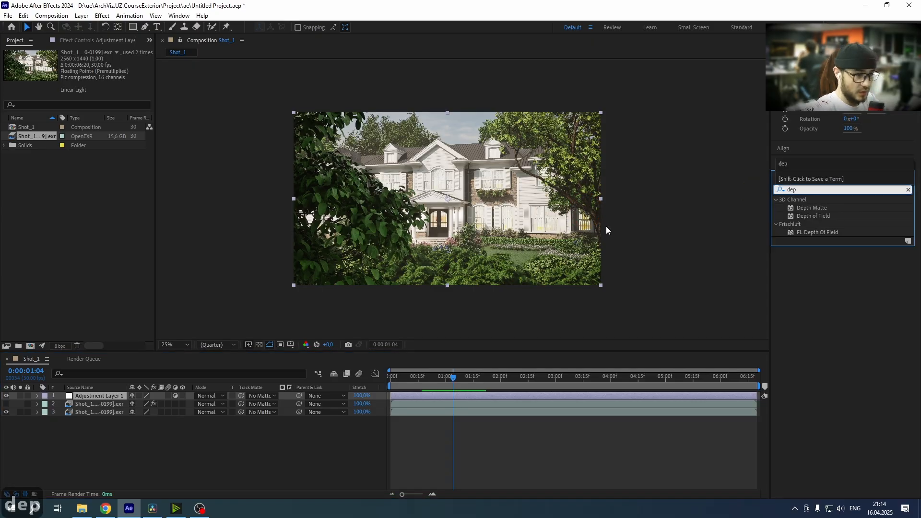
left_click_drag(805, 229, 97, 398)
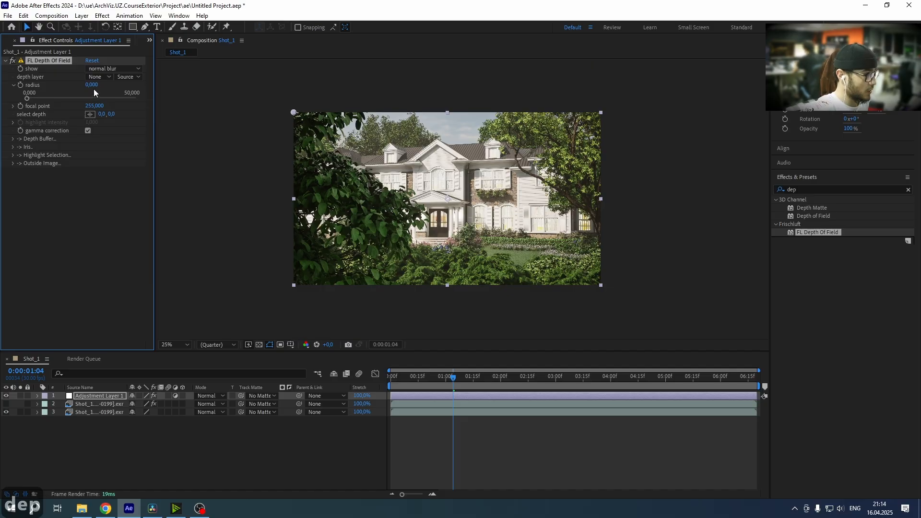
left_click_drag(816, 233, 844, 233)
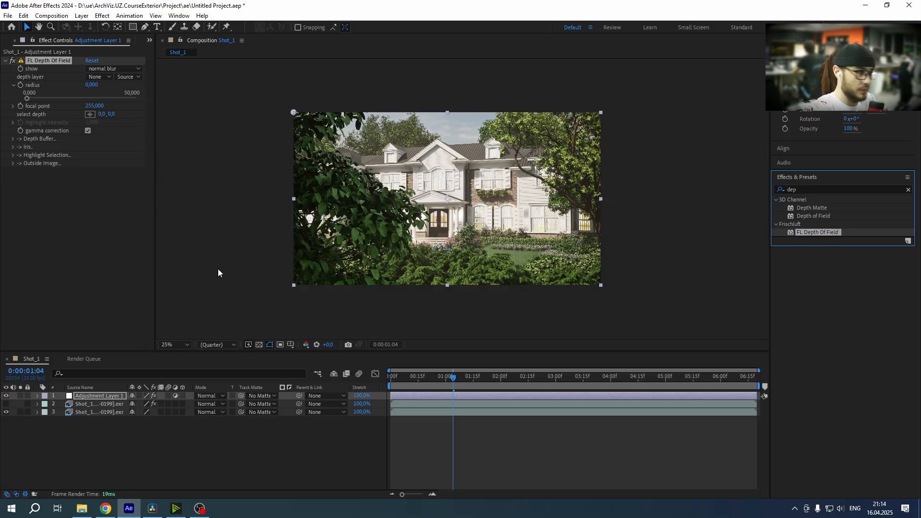
left_click(109, 76)
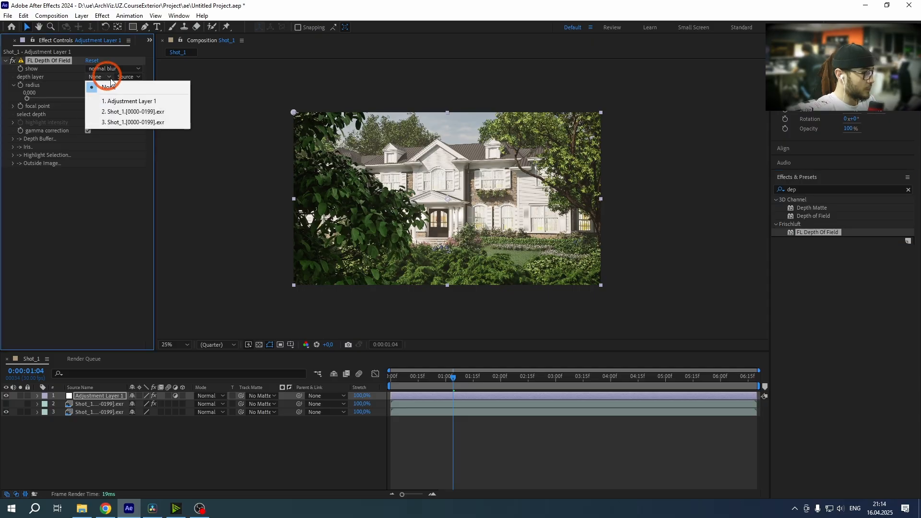
left_click(133, 114)
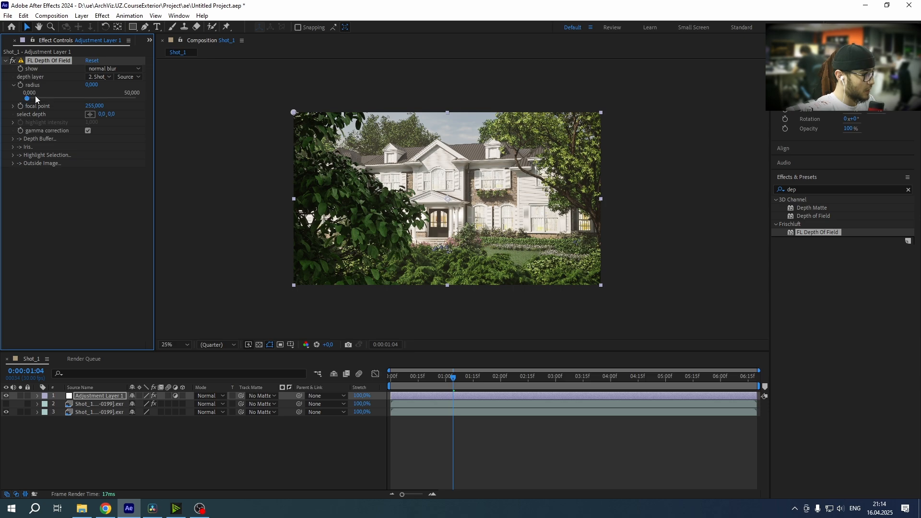
Step: Pick the foreground tree leaves as the focus depth at about 872, 704 and set the blur radius to 14
left_click(90, 114)
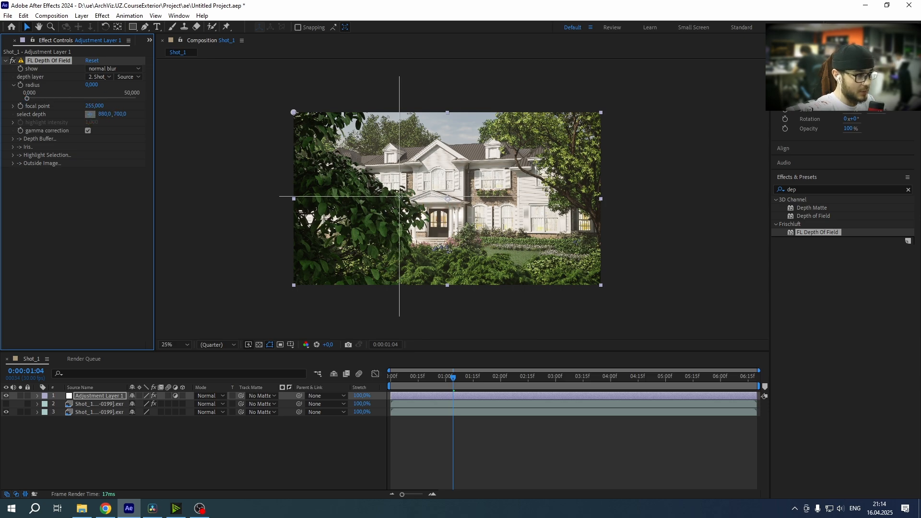
left_click(399, 197)
scroll(424, 194, "up", 1)
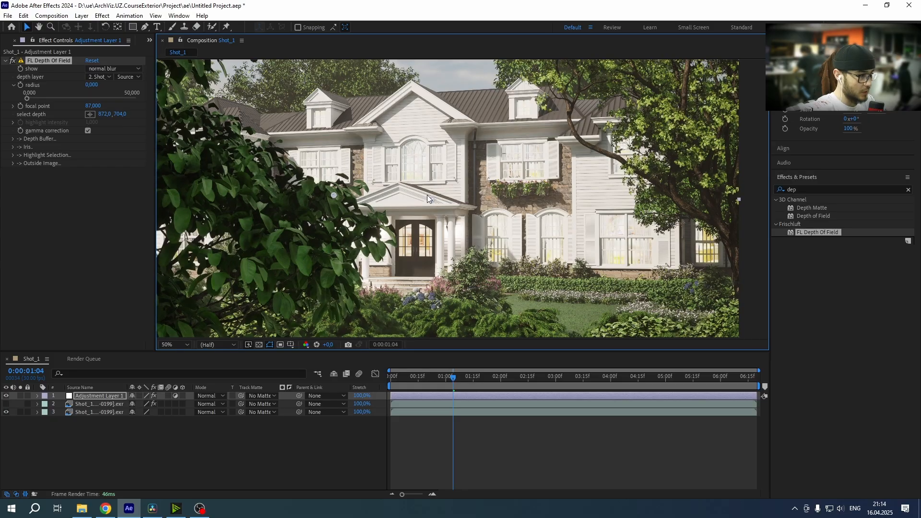
left_click_drag(396, 207, 434, 210)
left_click_drag(96, 84, 163, 89)
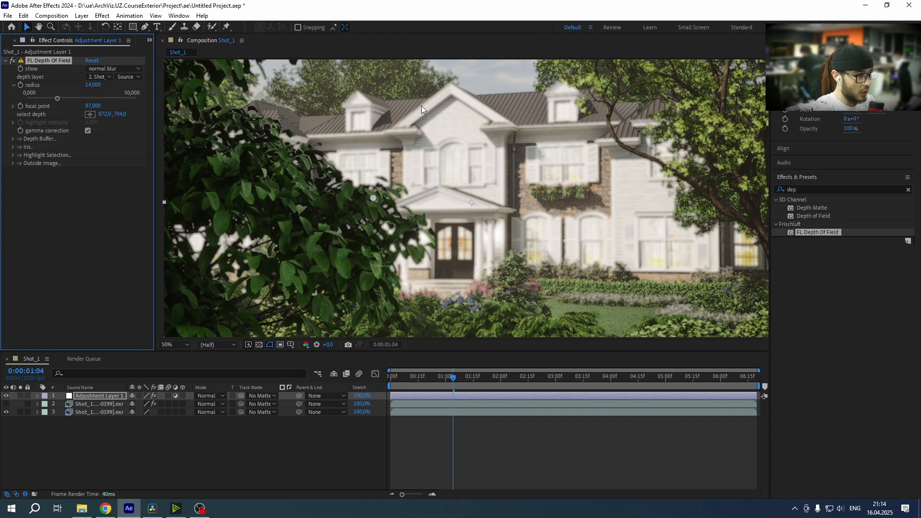
left_click_drag(421, 107, 387, 134)
left_click_drag(576, 198, 515, 127)
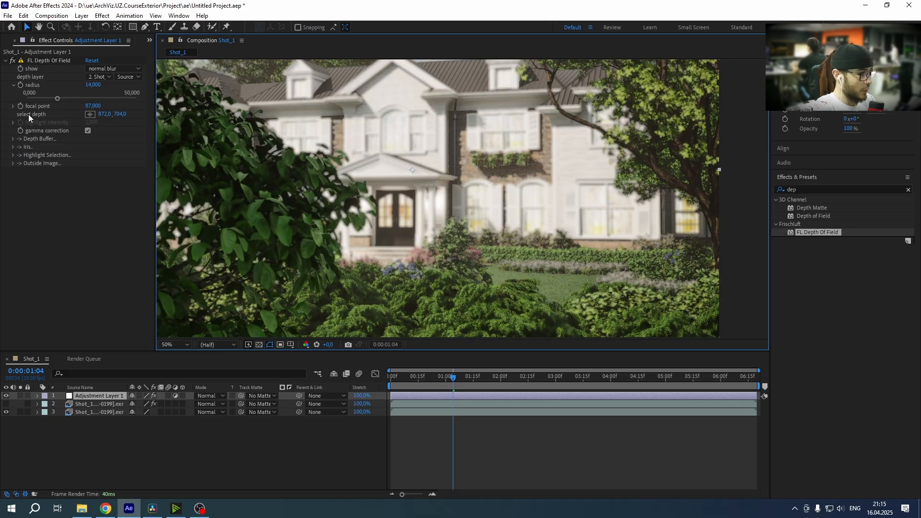
Step: Keyframe the focal point at 0:00:01:04, then shift the focus to the house facade at 0:00:03:29
left_click(20, 106)
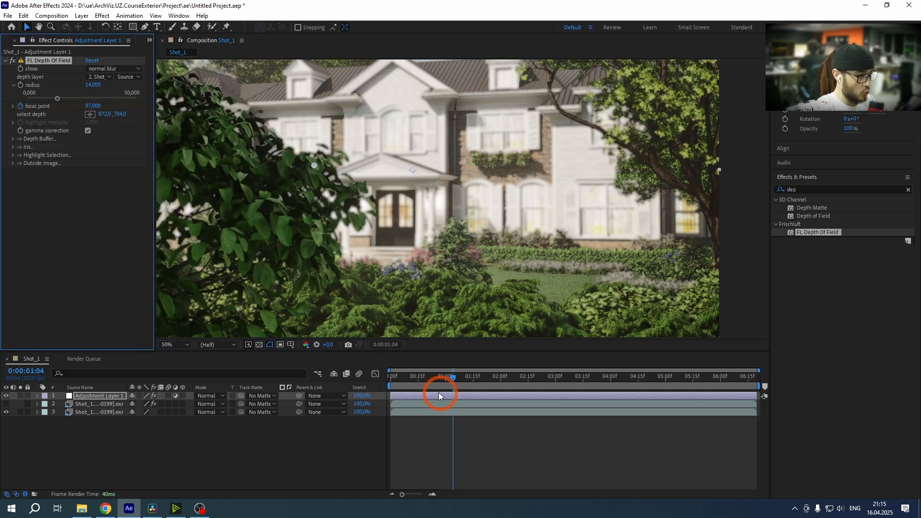
left_click_drag(457, 377, 611, 395)
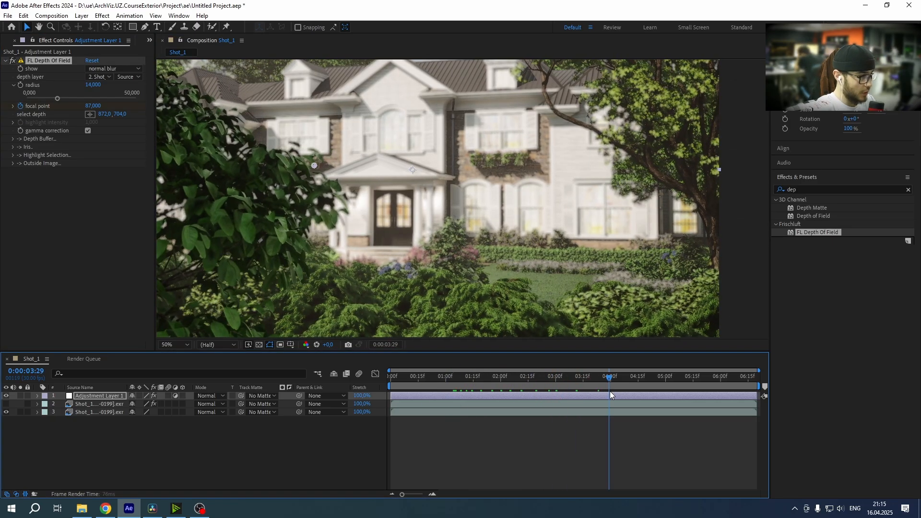
left_click(90, 115)
left_click_drag(432, 157, 418, 98)
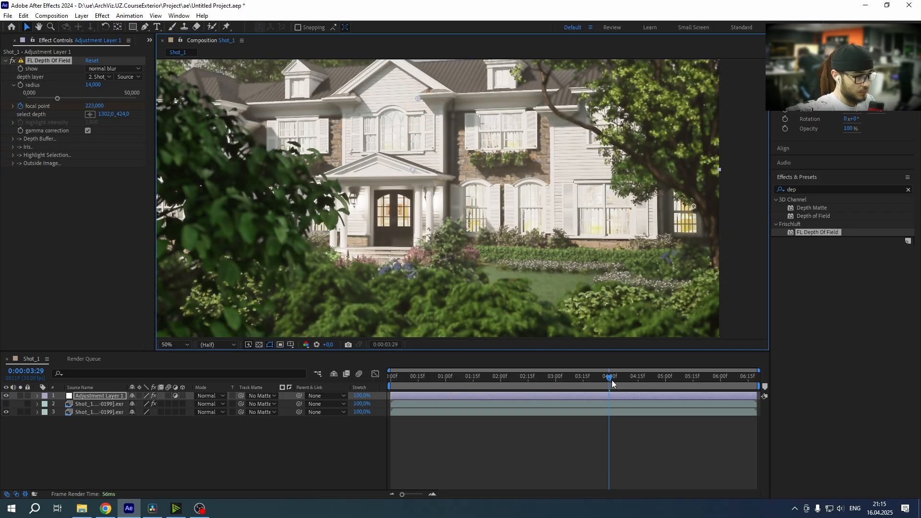
Step: Play the composition from 0:00:00:00 to review the focus shift from the foliage to the house
left_click_drag(612, 384, 346, 373)
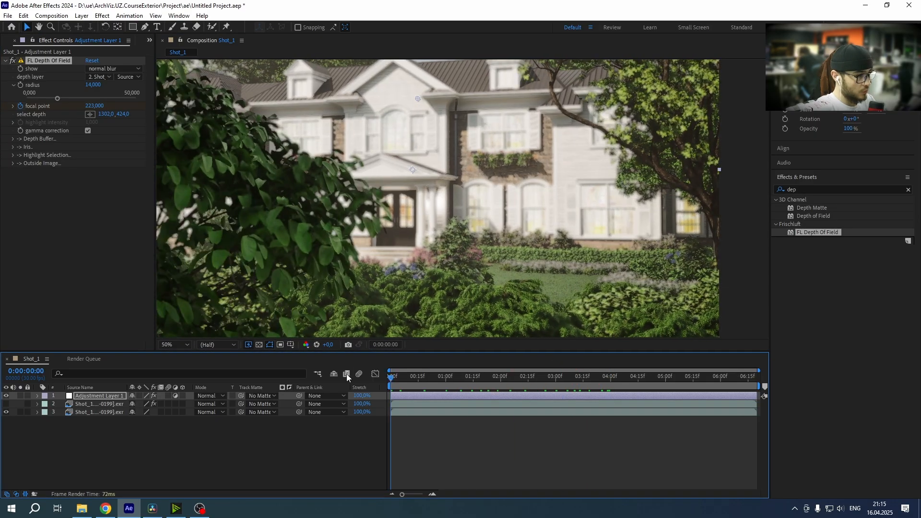
key("space")
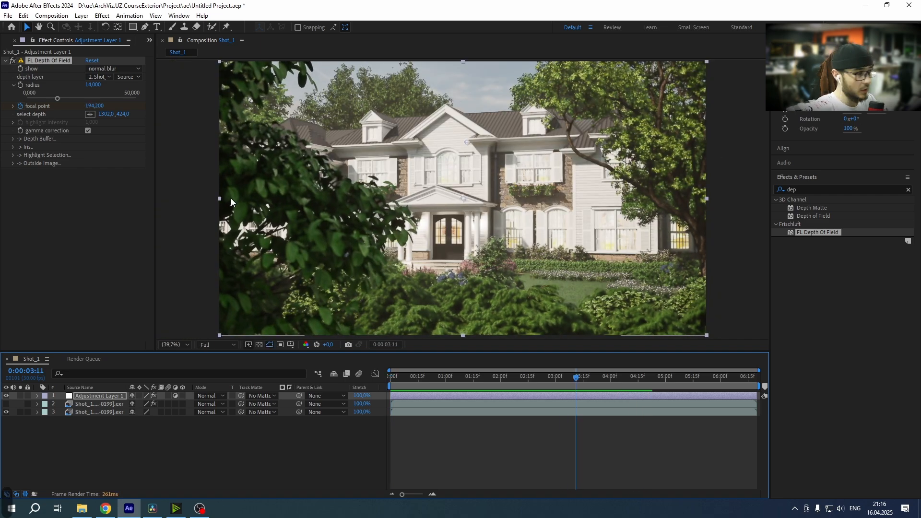
Step: Create a new composition from the Shot_1 EXR sequence
key("ctrl+0")
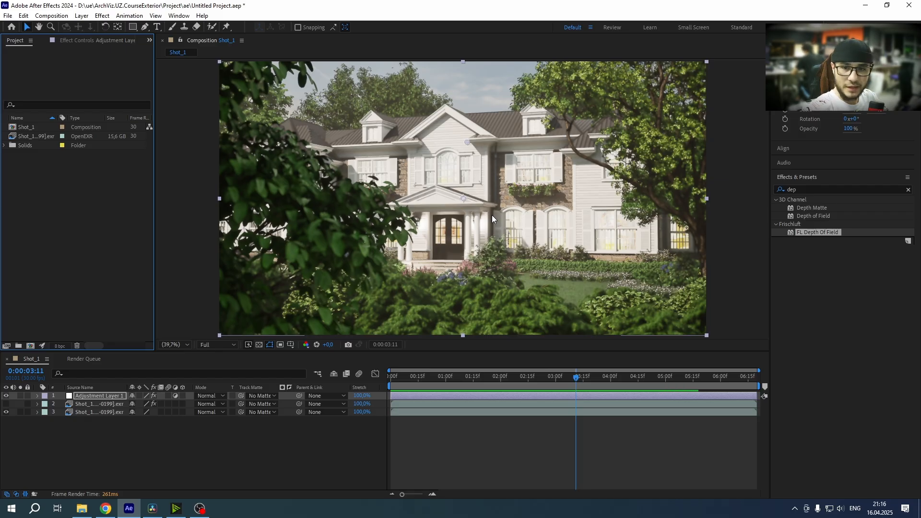
left_click_drag(37, 136, 30, 345)
left_click_drag(468, 266, 456, 245)
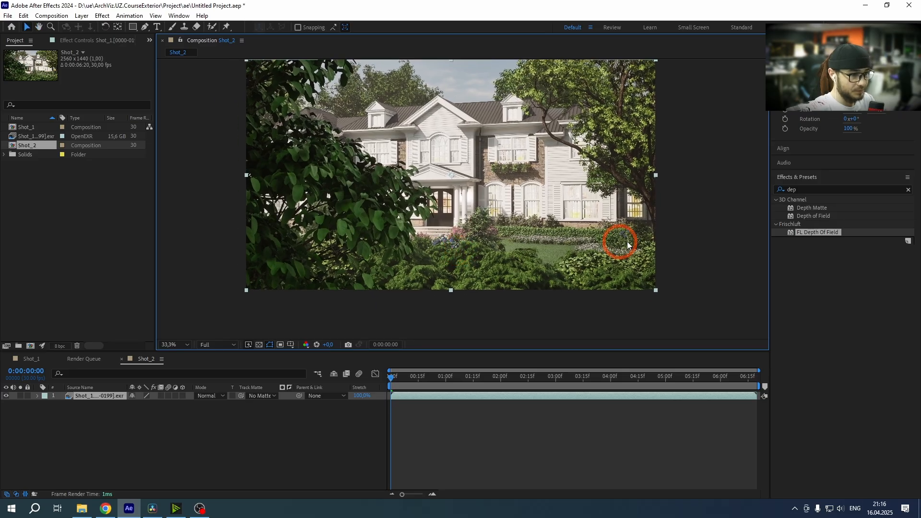
Step: Apply EXtractoR to the EXR layer and load the FinalImageMovieRenderQueue_WorldDepth pass into its channels
left_click(96, 41)
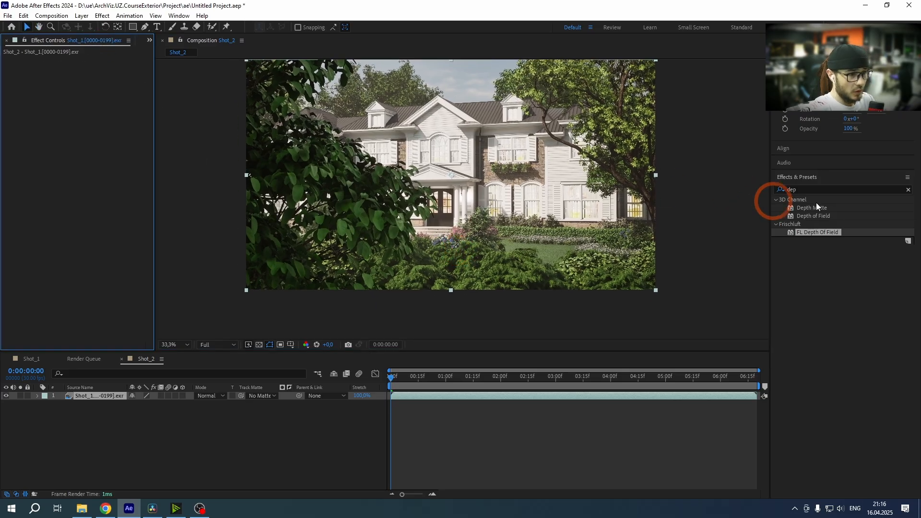
type("extr")
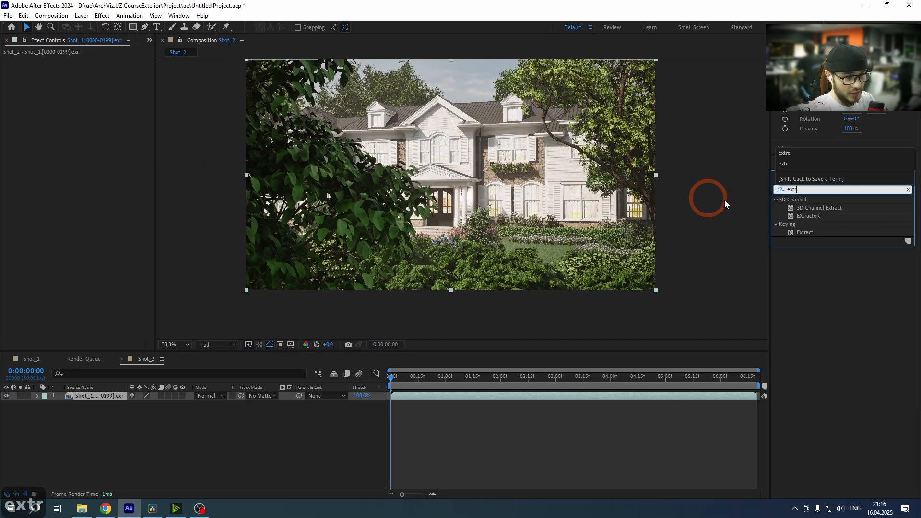
left_click_drag(809, 216, 452, 187)
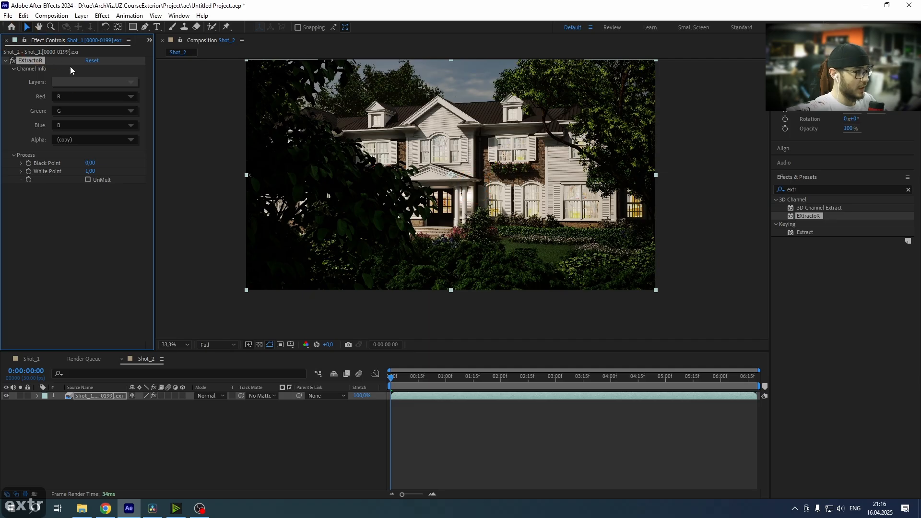
left_click(118, 80)
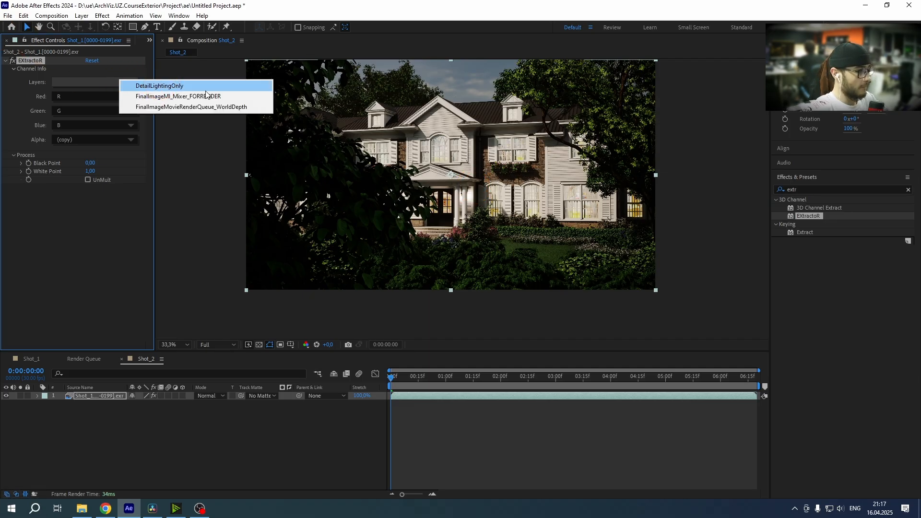
left_click(240, 106)
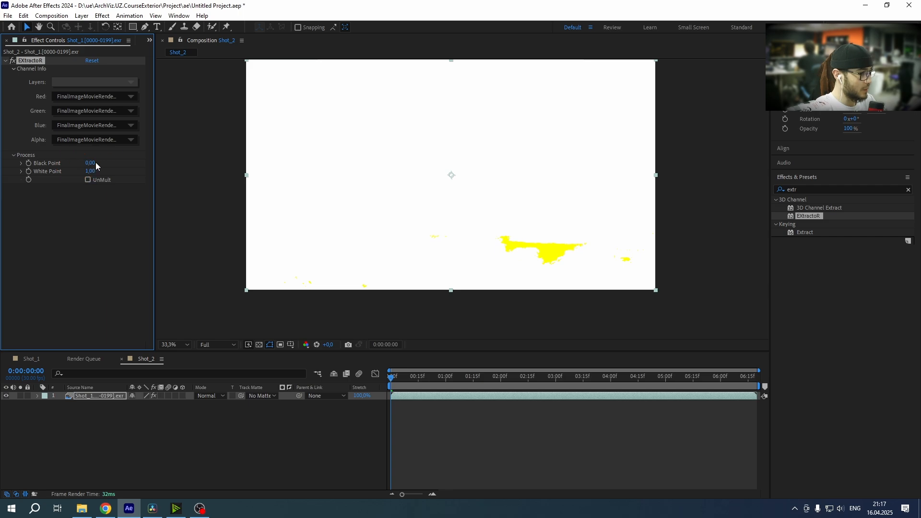
Step: Keyframe EXtractoR's black point at 140 at 0:00:00:00, 6340 at 0:00:03:06 and 42440 at 0:00:05:05
left_click_drag(96, 162, 103, 164)
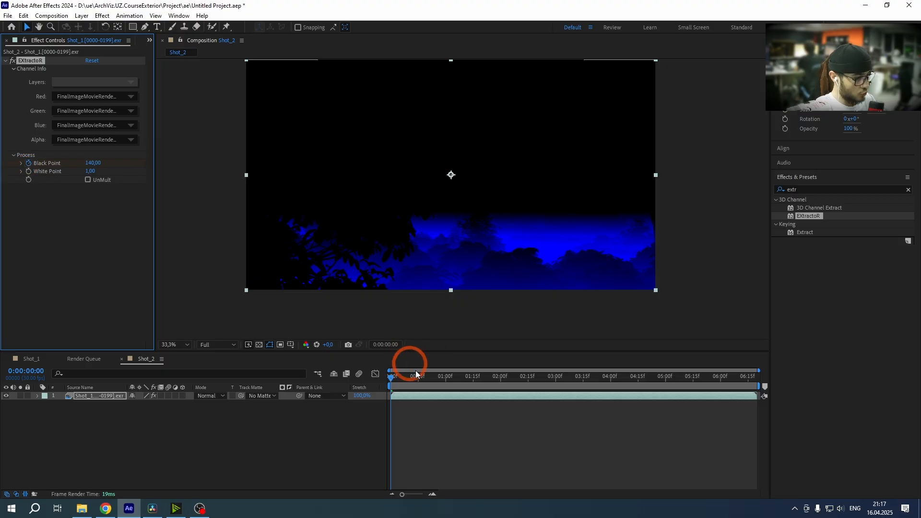
left_click_drag(395, 379, 567, 384)
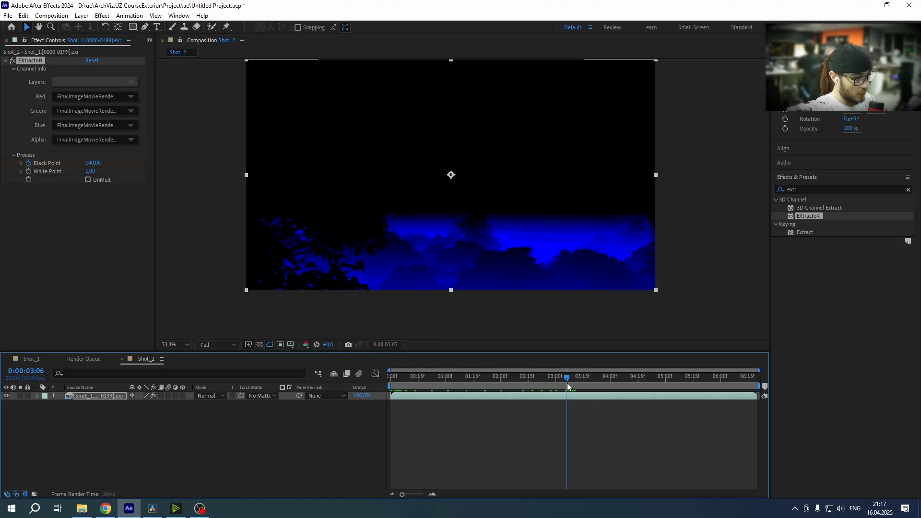
left_click_drag(102, 164, 396, 171)
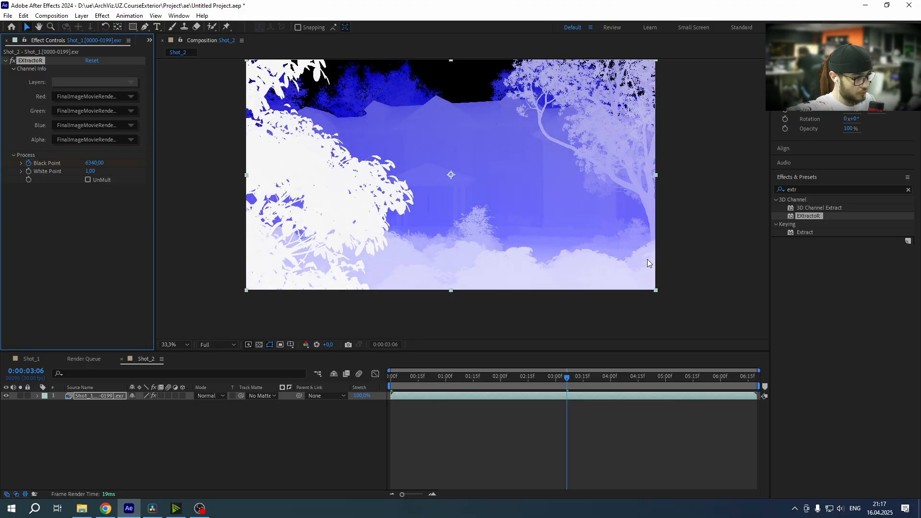
left_click_drag(567, 376, 674, 383)
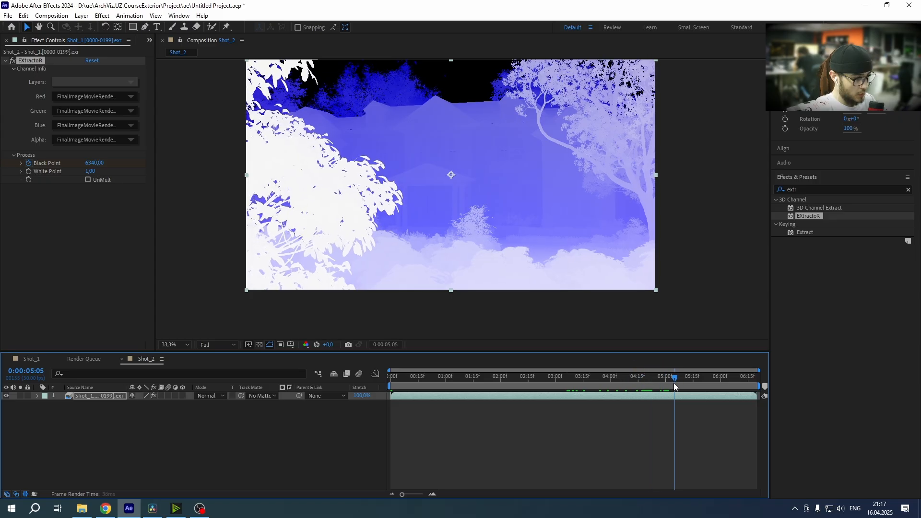
left_click_drag(102, 163, 201, 163)
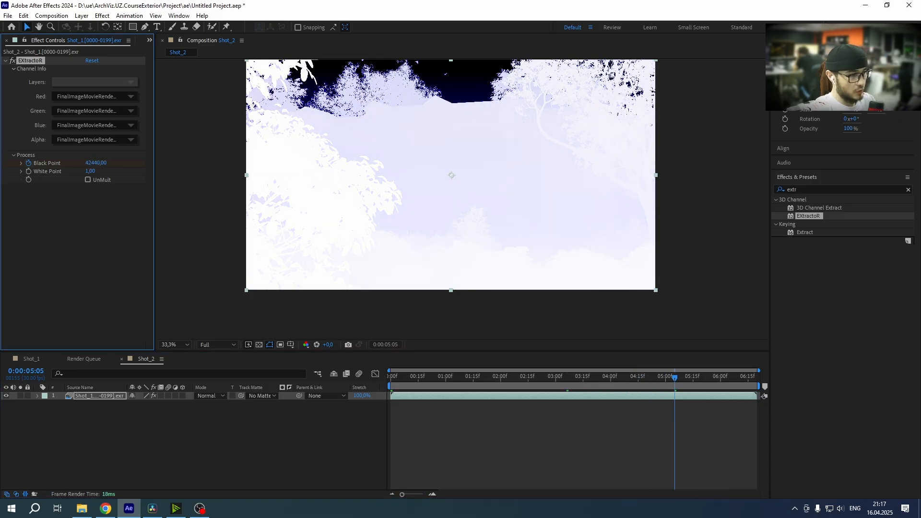
Step: Apply the Tint effect to the depth layer, mapping black to black and white to white
left_click(781, 189)
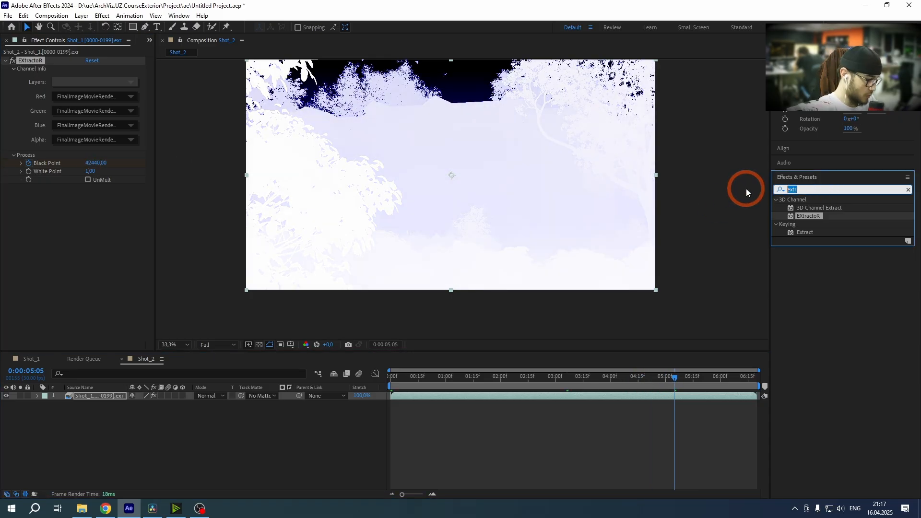
type("tint")
left_click_drag(845, 234, 480, 224)
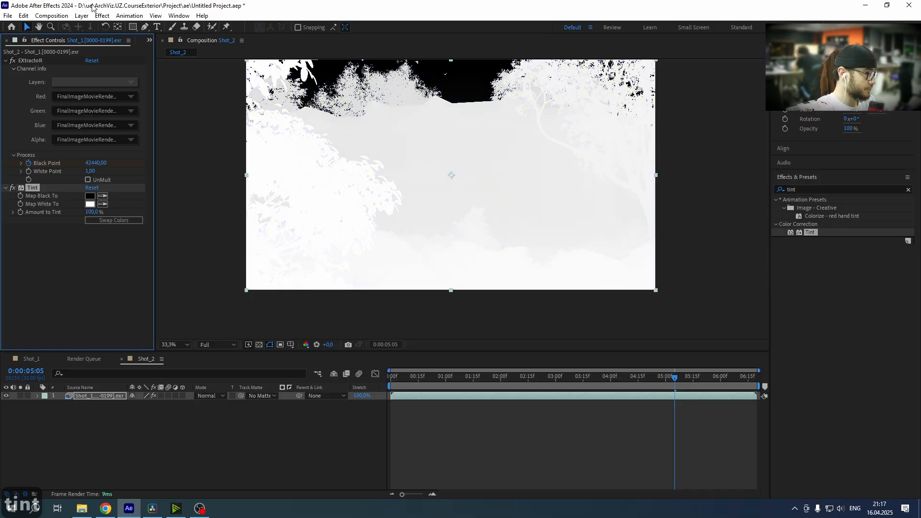
Step: Add the Shot_1 EXR sequence again beneath the depth layer and hide the depth layer
left_click_drag(35, 136, 308, 453)
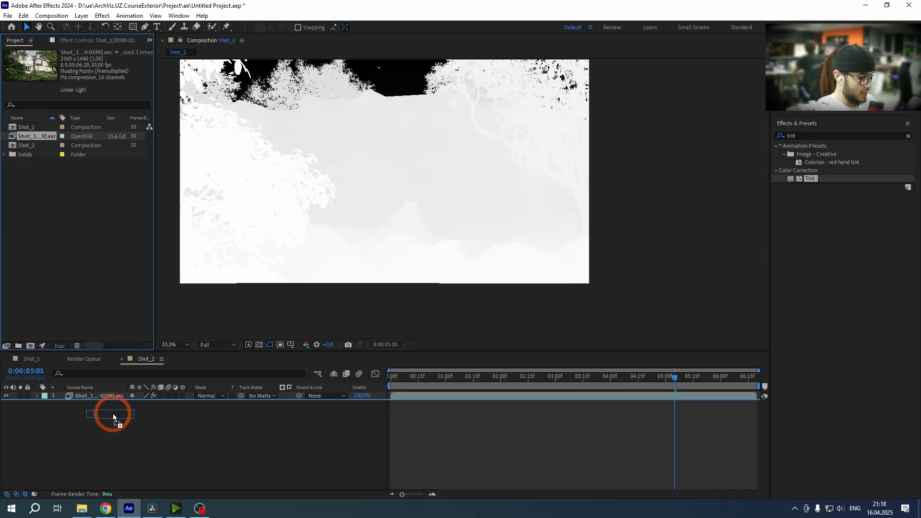
left_click_drag(114, 414, 113, 414)
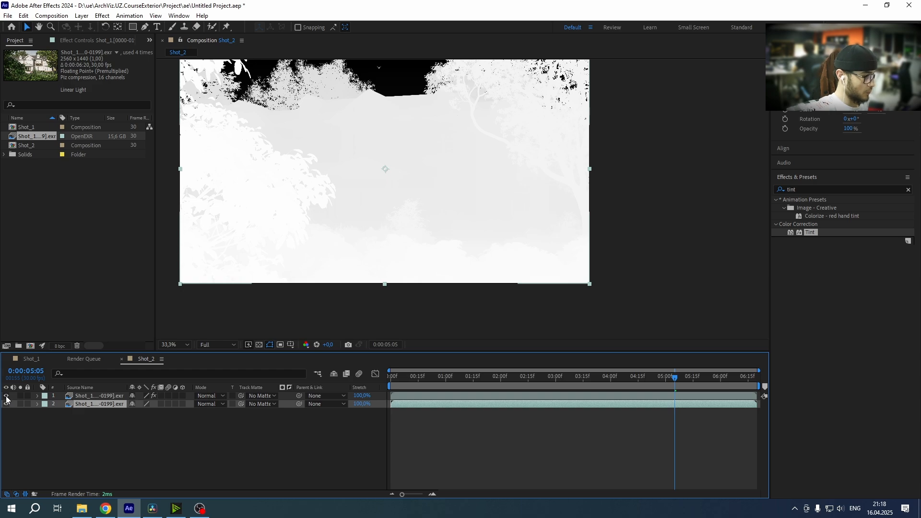
left_click_drag(395, 376, 549, 377)
left_click(97, 401)
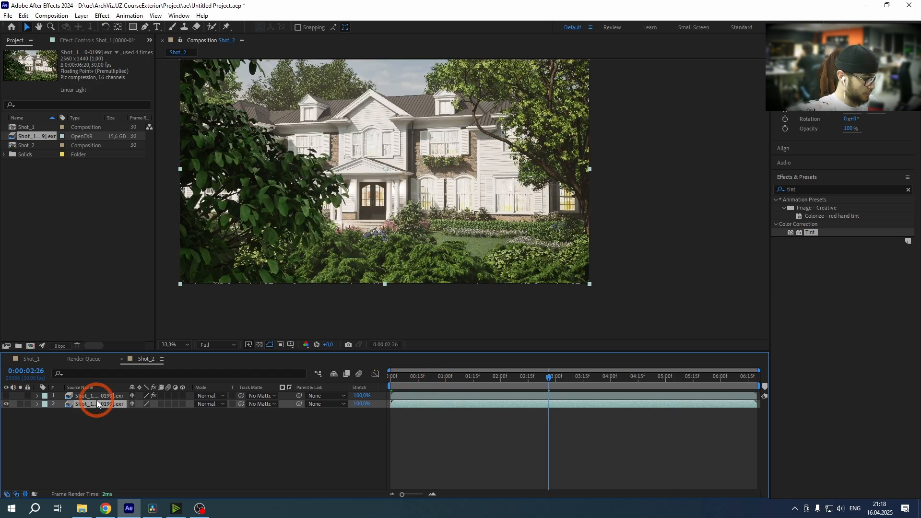
left_click(120, 417)
left_click(109, 400)
left_click(95, 400)
left_click(93, 403)
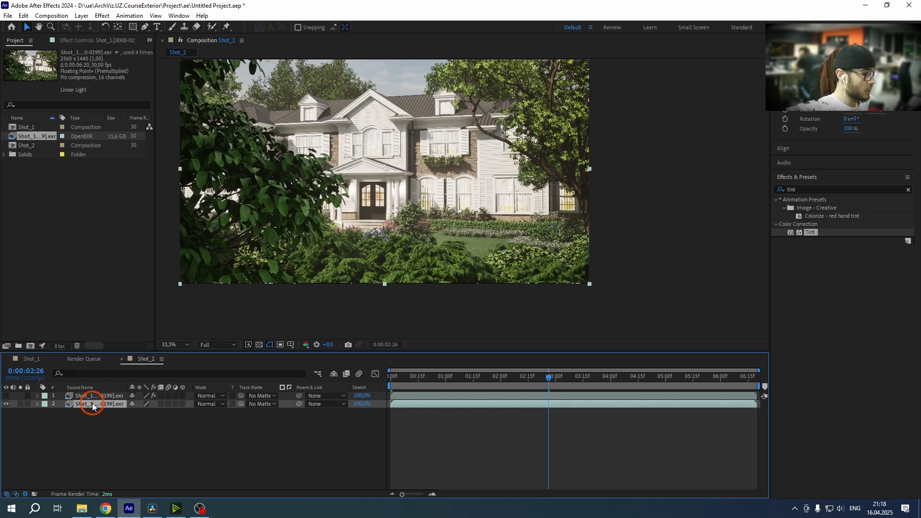
Step: Apply EXtractoR to the lower EXR layer and load the DetailLightingOnly pass into its channels
left_click(806, 189)
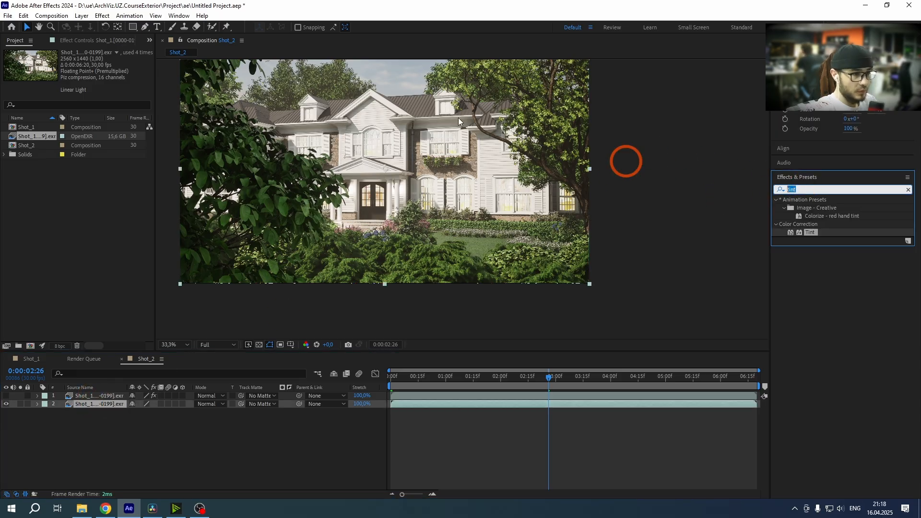
left_click(104, 42)
left_click(810, 190)
type("extr")
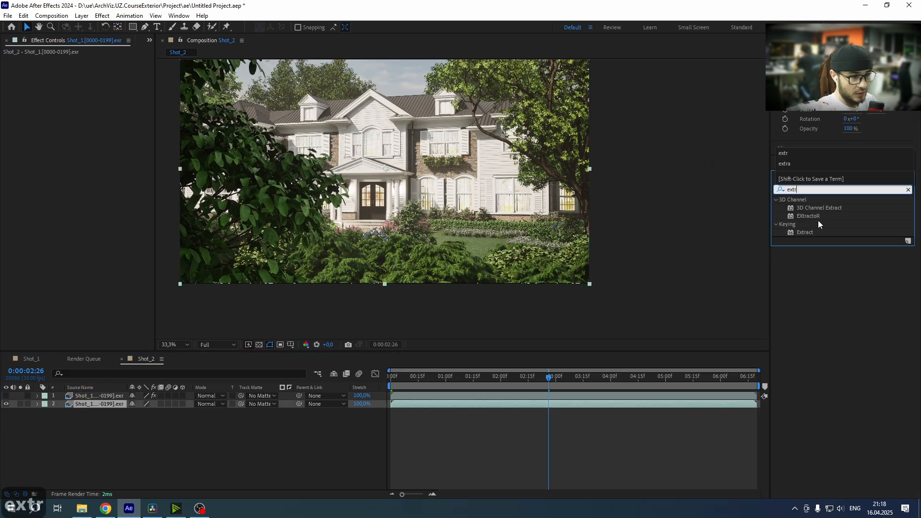
left_click_drag(815, 217, 86, 200)
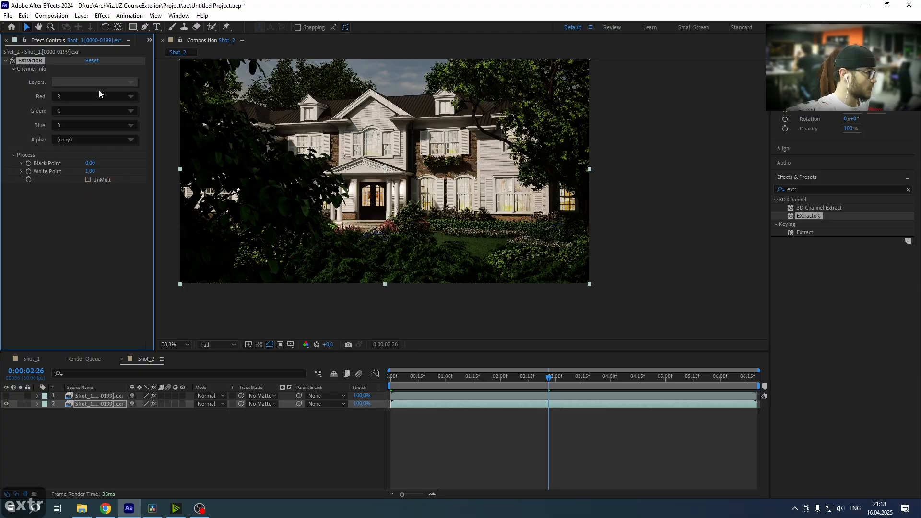
left_click(118, 83)
left_click(191, 89)
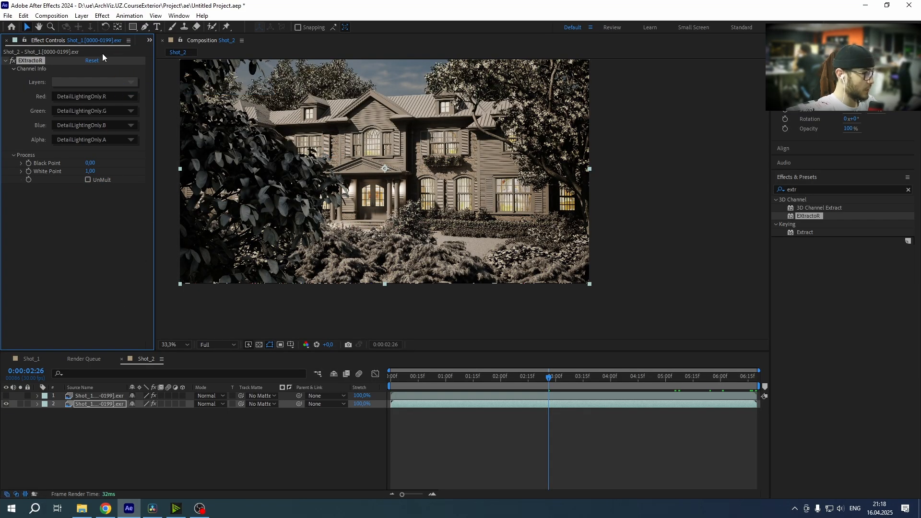
Step: Duplicate the DetailLightingOnly layer and delete EXtractoR from the bottom copy
left_click(87, 404)
key("ctrl+d")
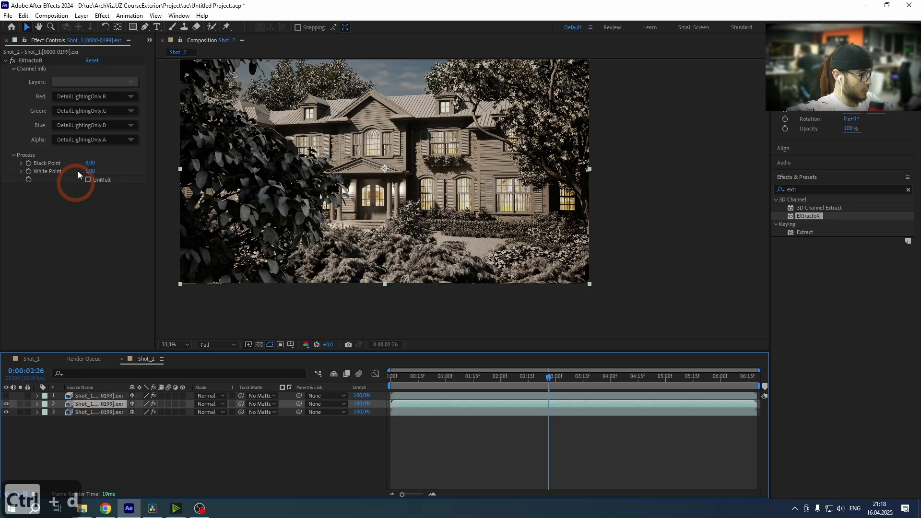
left_click_drag(108, 412, 104, 380)
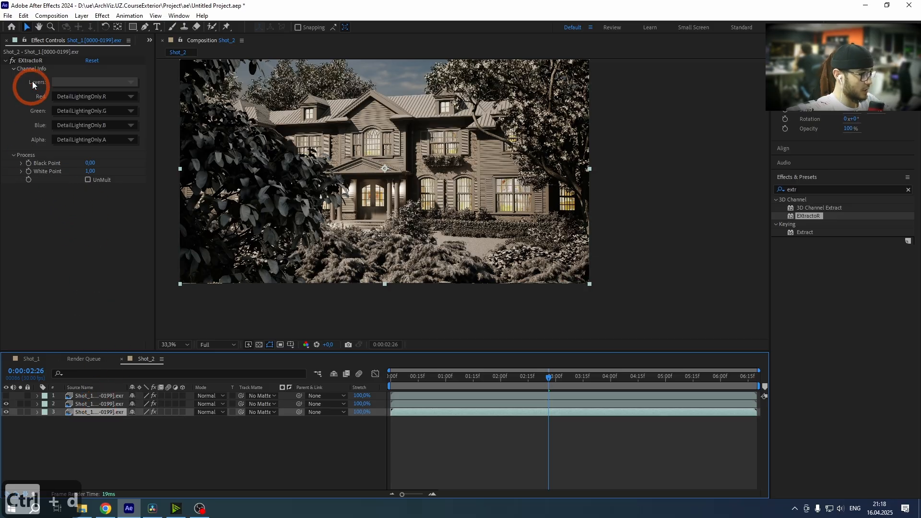
left_click(33, 62)
key("Delete")
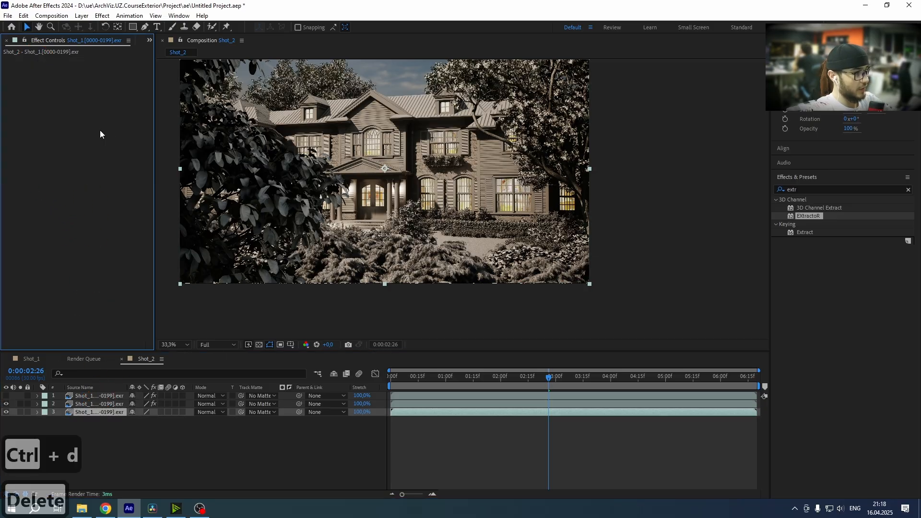
Step: Solo the bottom layer to compare the full-colour render with the lighting-only layer, and restore the combined view
left_click(20, 412)
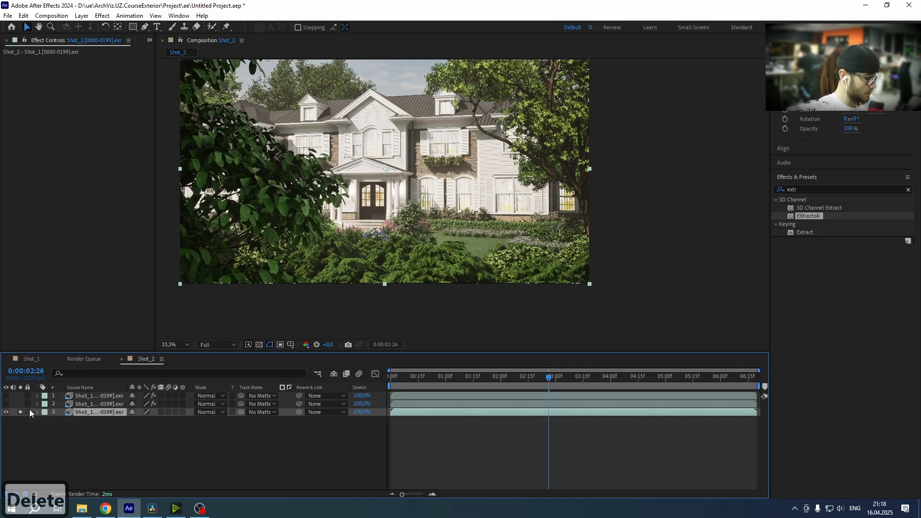
left_click(20, 412)
left_click(5, 404)
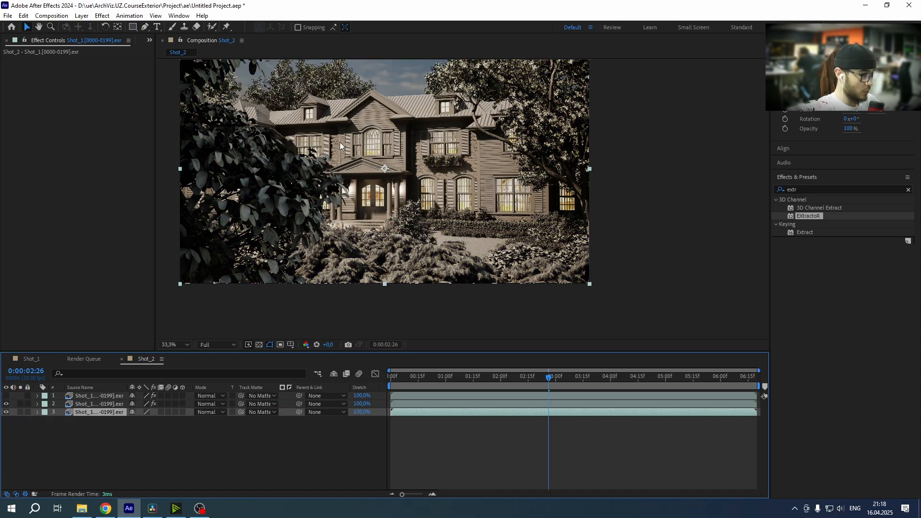
Step: Set the hidden depth layer, number 1, as the track matte of the DetailLightingOnly layer
left_click(88, 396)
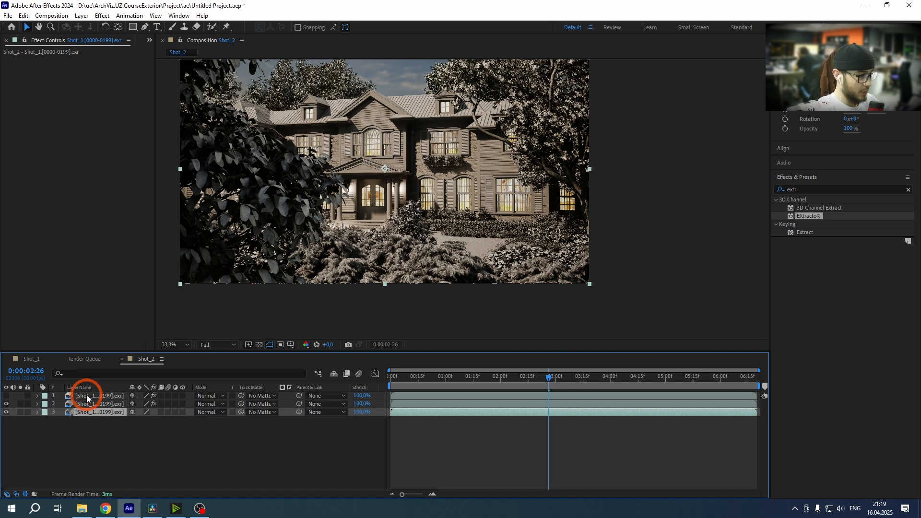
left_click(121, 374)
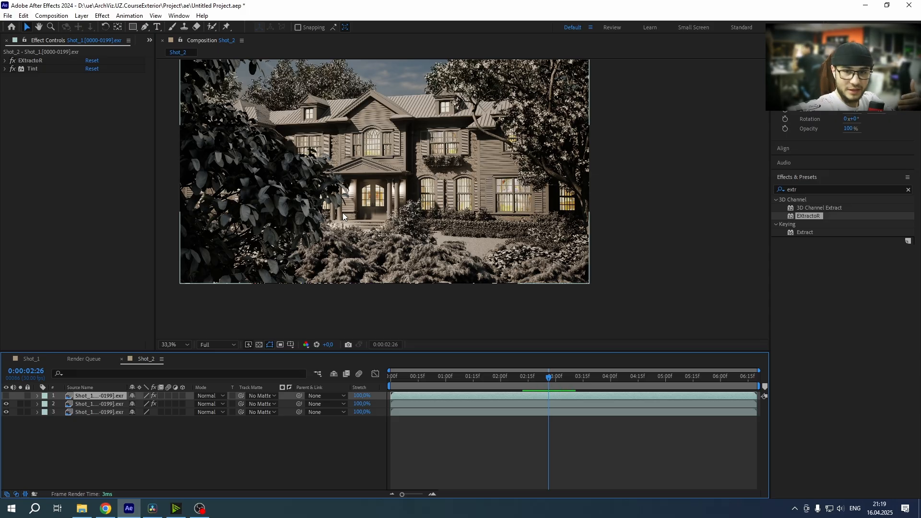
left_click(203, 403)
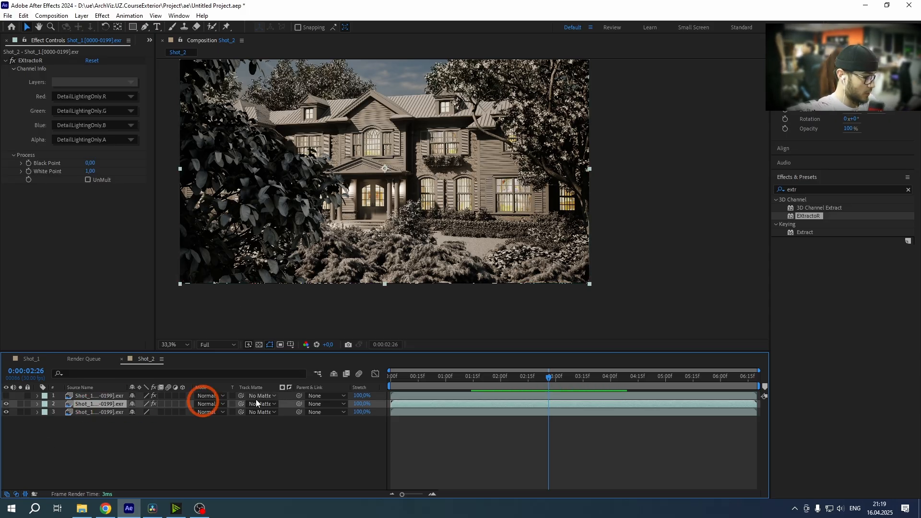
left_click(267, 407)
left_click(288, 427)
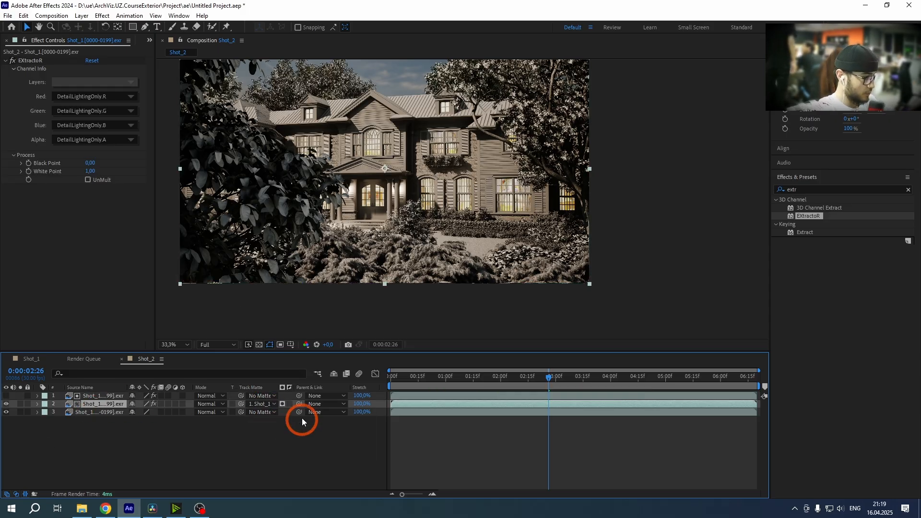
Step: Switch the lighting layer's track matte to inverted luma and play the composition from 0:00:00:00 to review the transition
left_click_drag(404, 381, 446, 379)
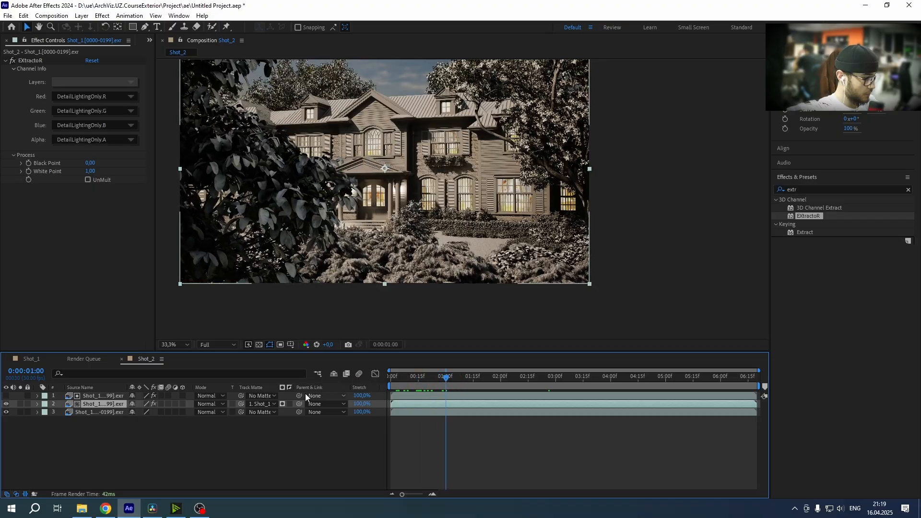
left_click(282, 404)
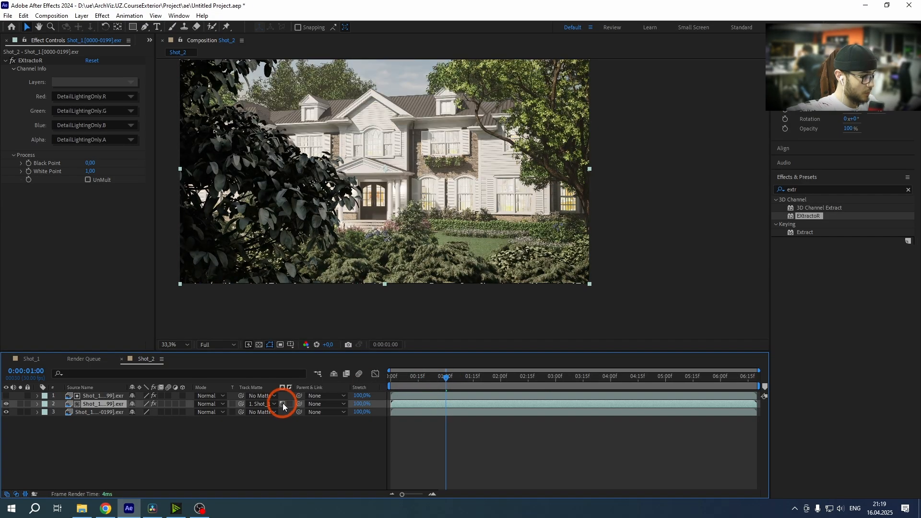
left_click_drag(465, 376, 525, 383)
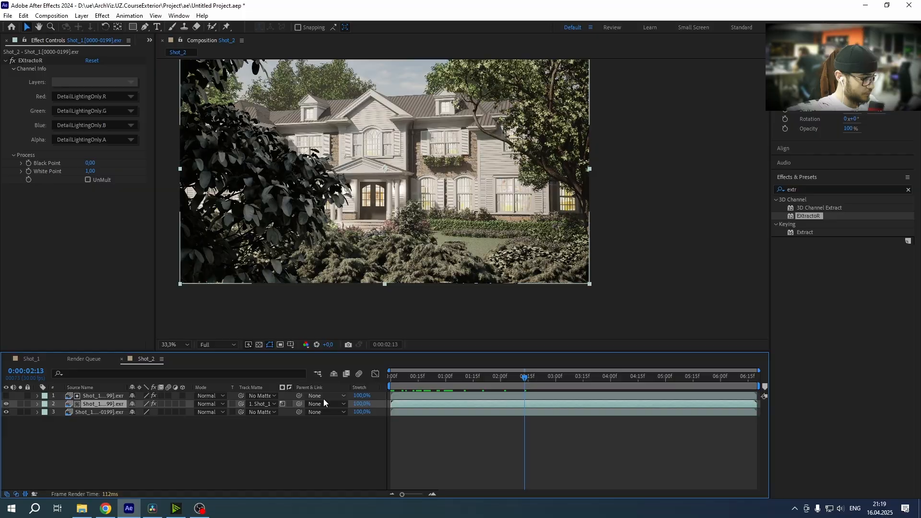
left_click(291, 404)
left_click_drag(467, 384, 350, 378)
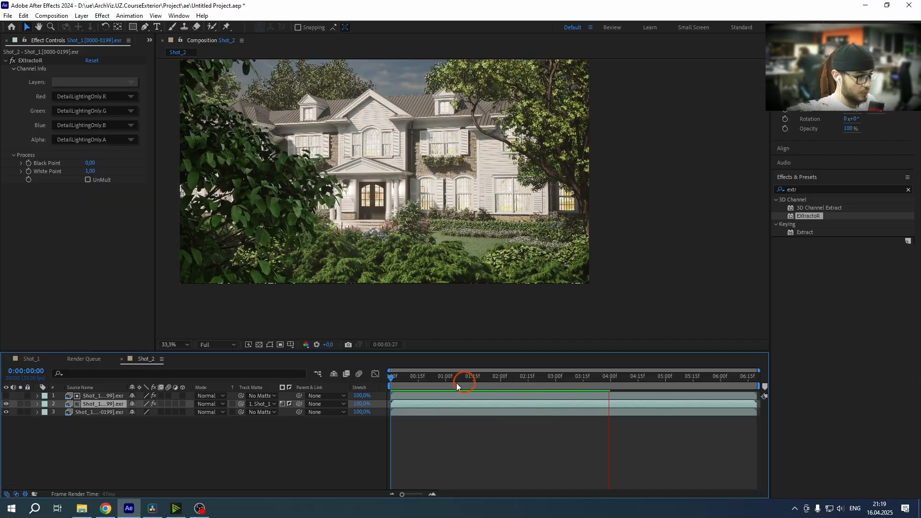
Step: Solo the depth matte layer and expand its EXtractoR Process properties to show the Black Point keyframes
left_click_drag(457, 383, 523, 383)
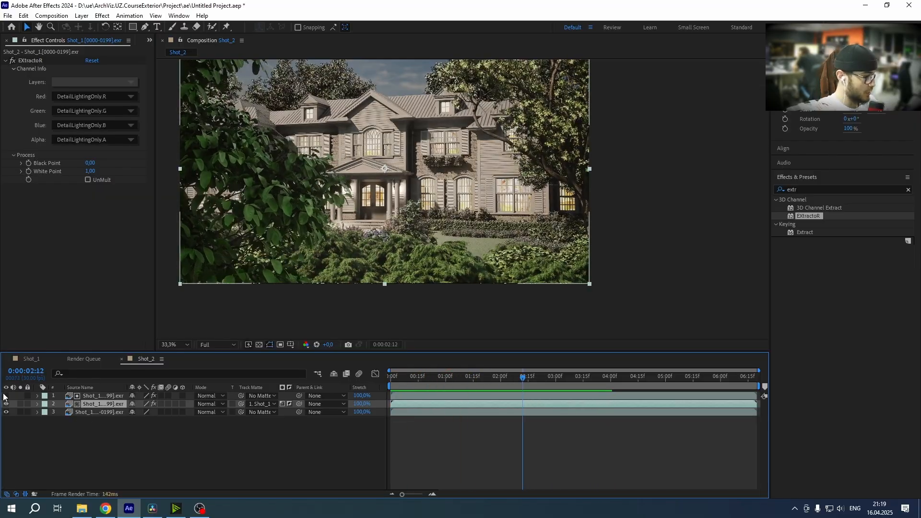
left_click(20, 403)
left_click_drag(405, 377, 569, 395)
left_click(38, 396)
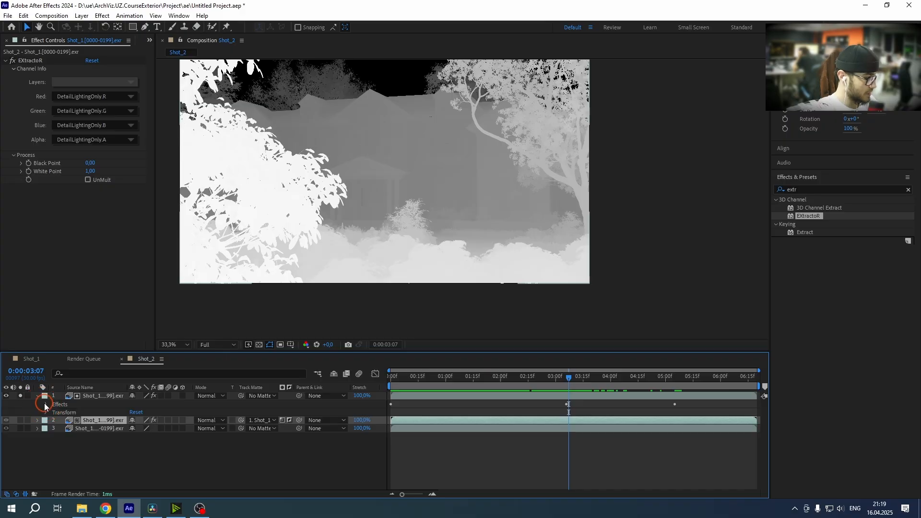
left_click(46, 405)
left_click(55, 414)
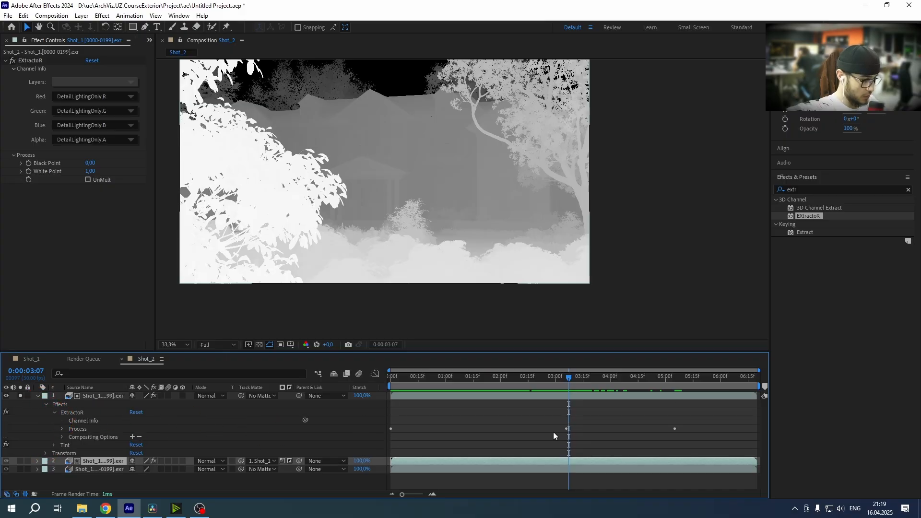
left_click(663, 434)
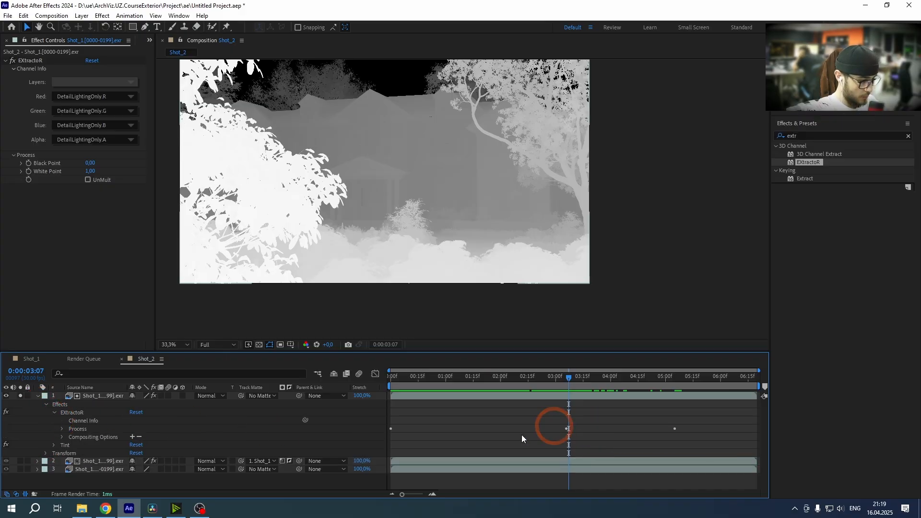
left_click(62, 429)
Step: Set the depth layer's middle EXtractoR Black Point keyframe, at 0:00:03:06, to 8970
left_click(563, 437)
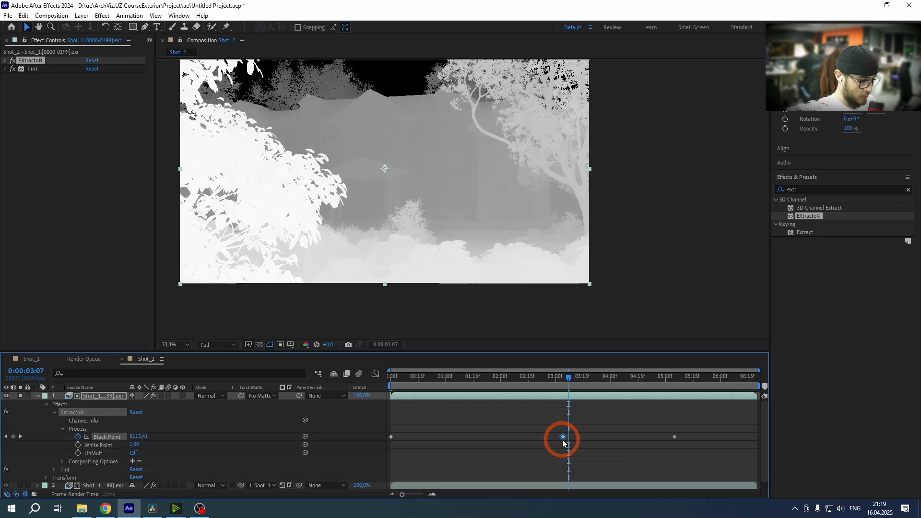
left_click_drag(563, 438, 567, 437)
left_click(6, 61)
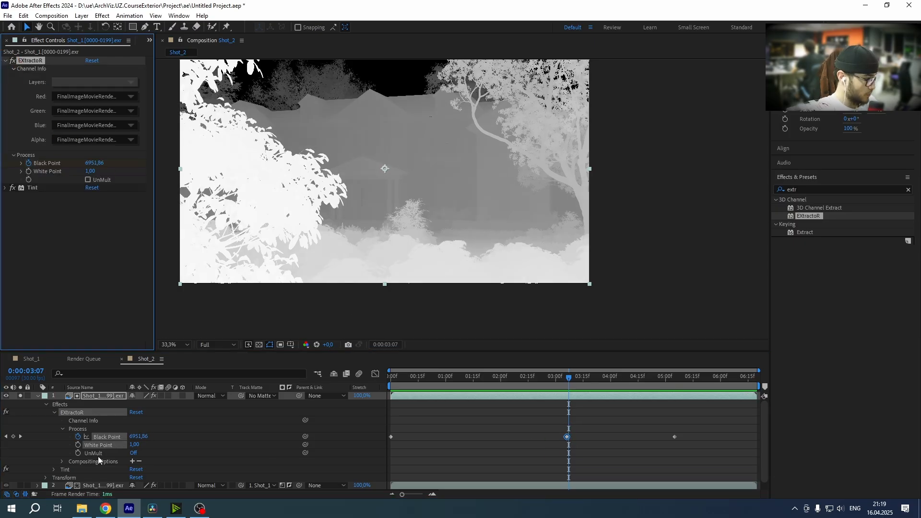
left_click(6, 437)
left_click_drag(98, 162, 224, 178)
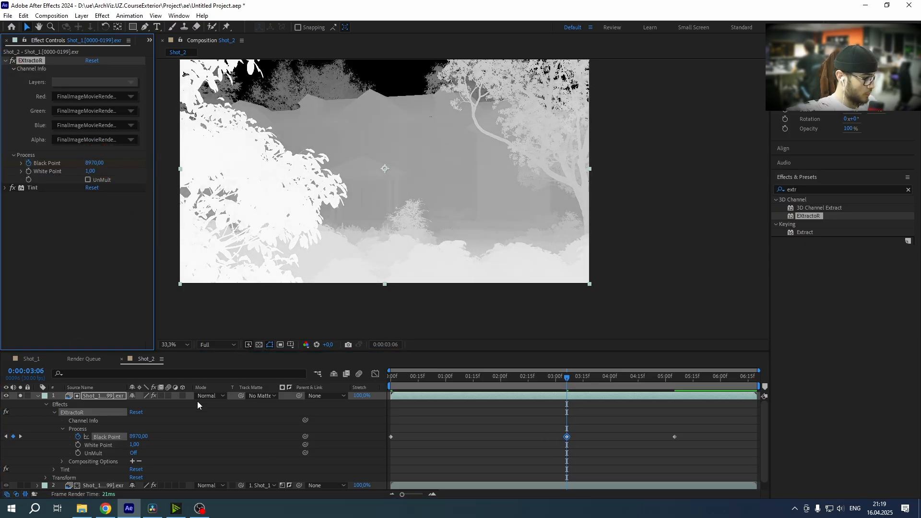
Step: Unsolo and hide the depth layer, and play Shot_2 from 0:00:00:00 to check the transition
left_click(20, 396)
left_click(6, 396)
left_click(39, 395)
left_click_drag(434, 379, 319, 357)
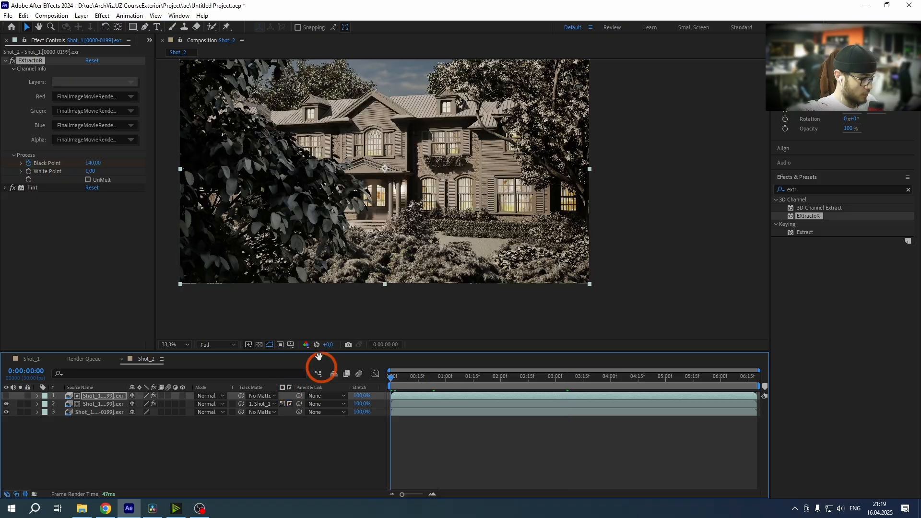
key("space")
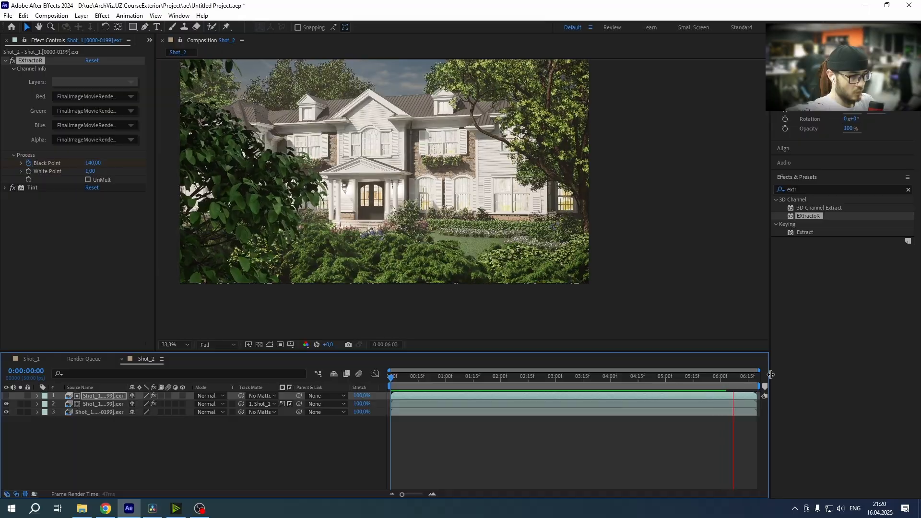
key("space")
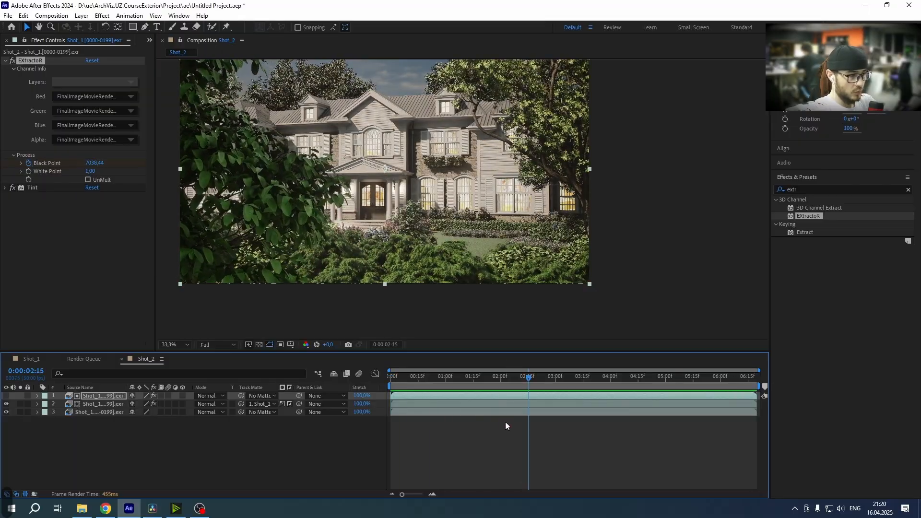
Step: Replay the opening of the transition and move the playhead to 0:00:00:26
left_click(382, 379)
key("space")
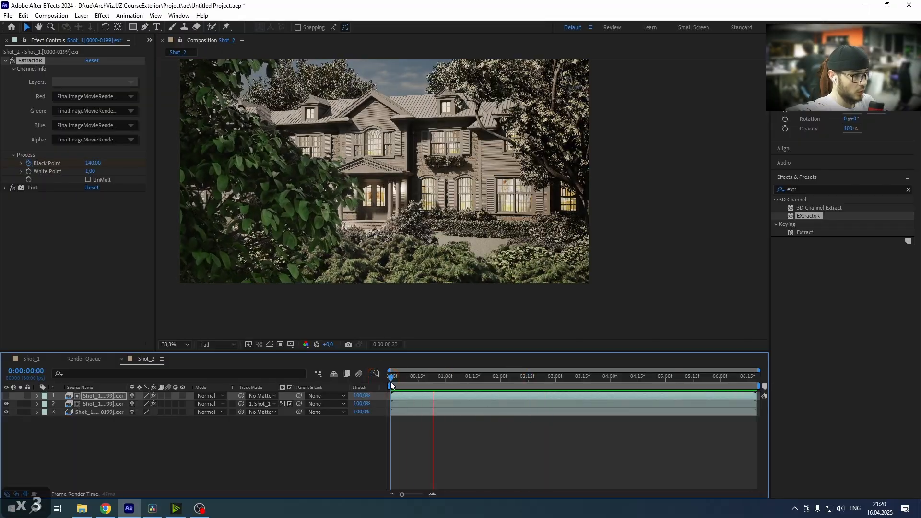
key("space")
left_click_drag(383, 377, 438, 377)
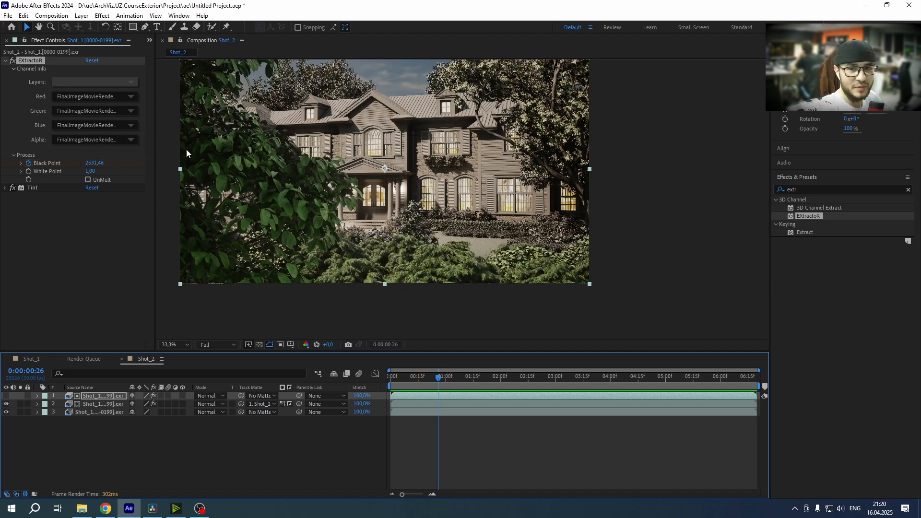
Step: Create composition Shot_3 from the EXR sequence and extract its FinalImageMI_Mixer_FORRENDER pass with EXtractoR
left_click(4, 61)
left_click(58, 224)
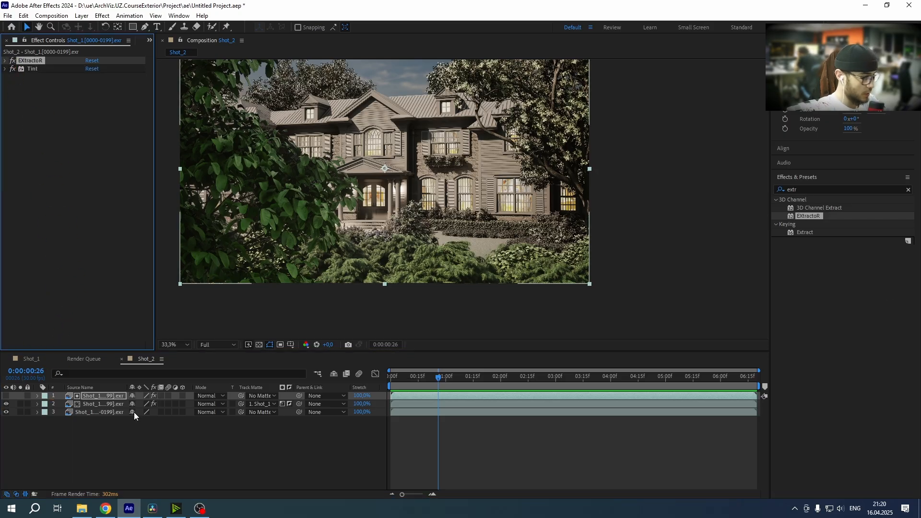
scroll(63, 42, "up", 1)
left_click_drag(35, 136, 30, 346)
left_click_drag(812, 211, 810, 215)
left_click_drag(809, 216, 107, 397)
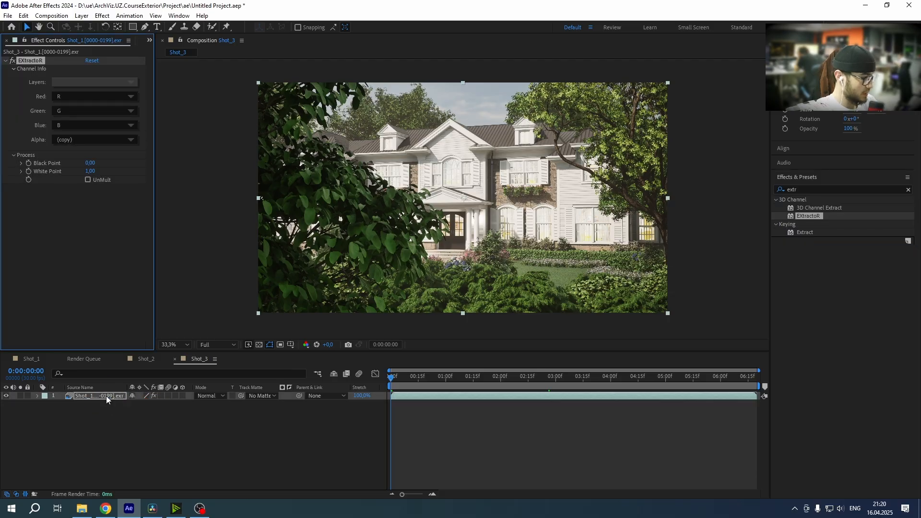
left_click(76, 84)
left_click(144, 101)
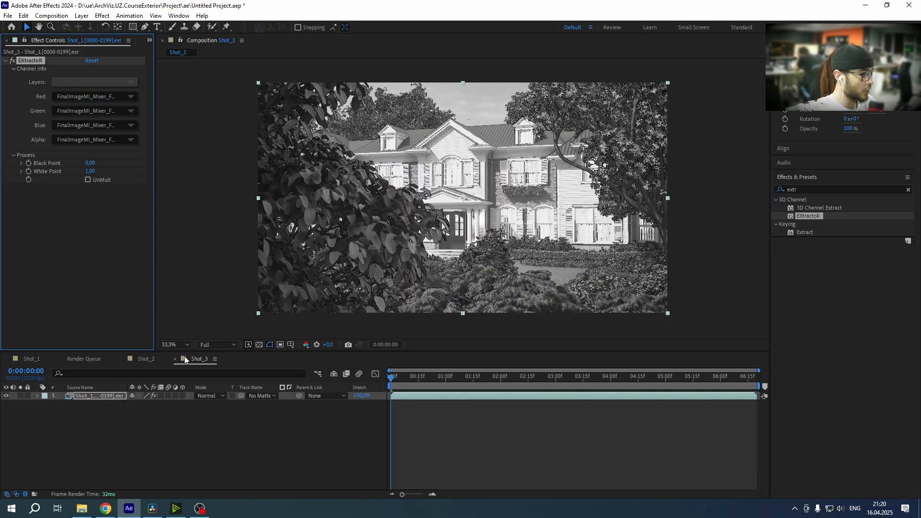
Step: In Shot_2, shift all three Black Point keyframes of the depth layer together so the first sits at 0:00:01:11
left_click(142, 359)
left_click(412, 262)
scroll(412, 262, "down", 1)
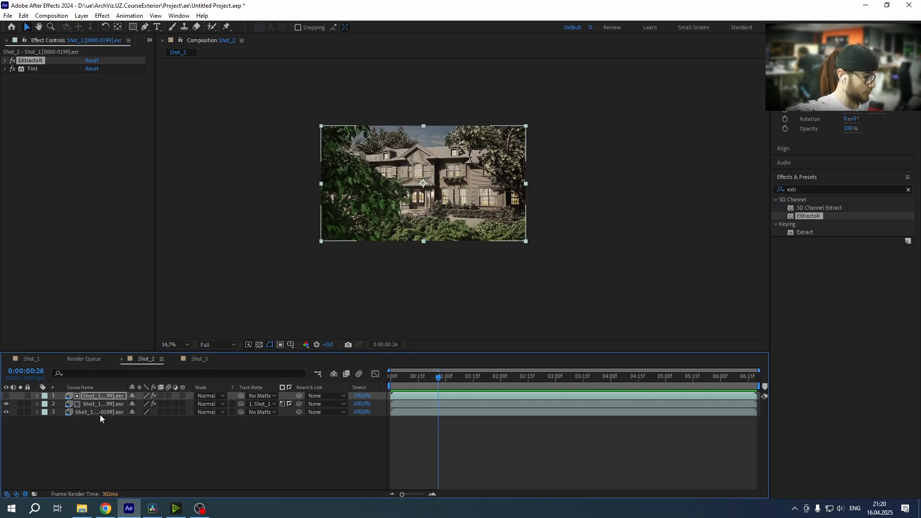
left_click(38, 396)
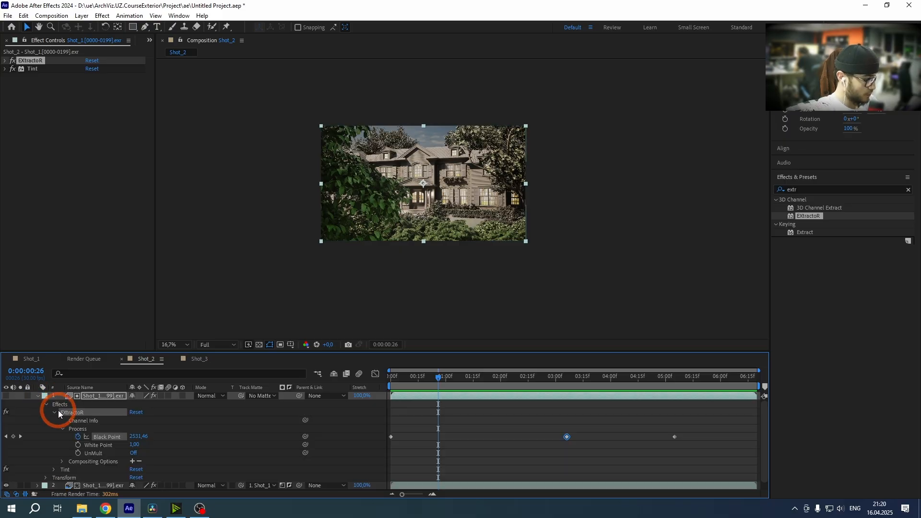
left_click(364, 445)
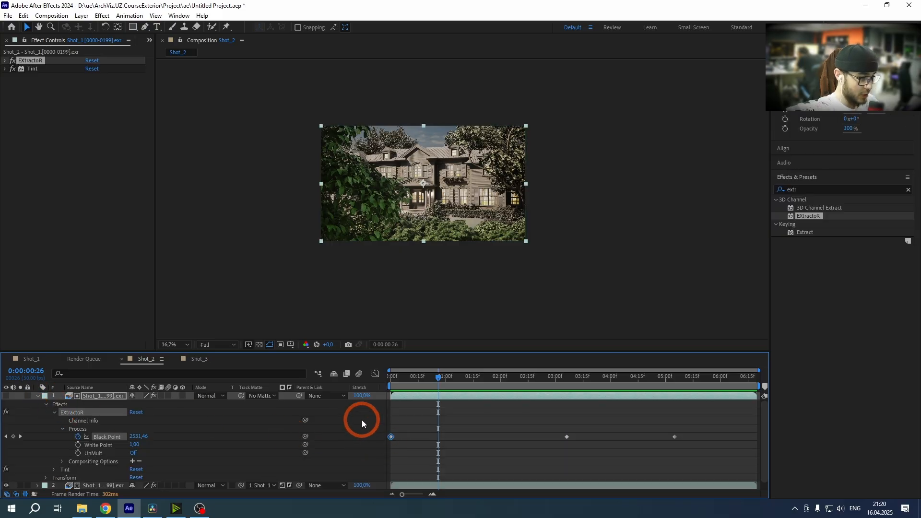
left_click_drag(362, 419, 672, 467)
left_click(441, 442)
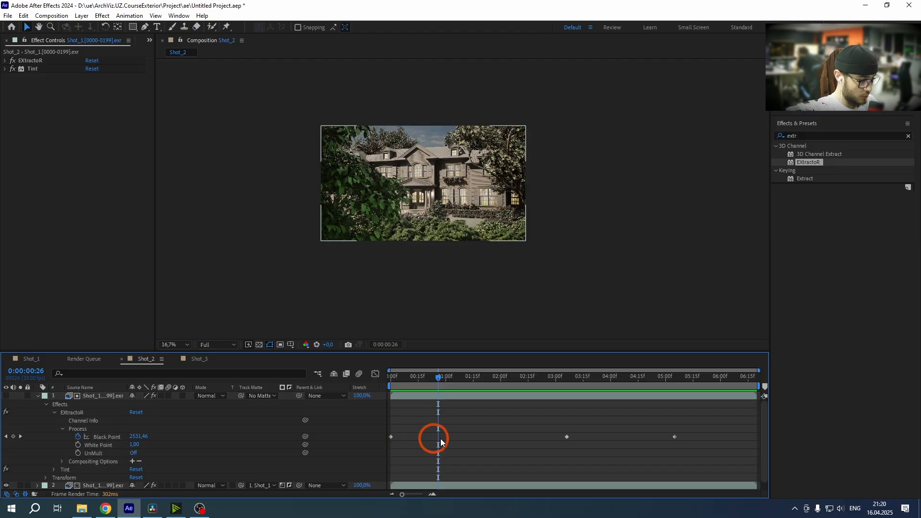
left_click_drag(367, 429, 713, 453)
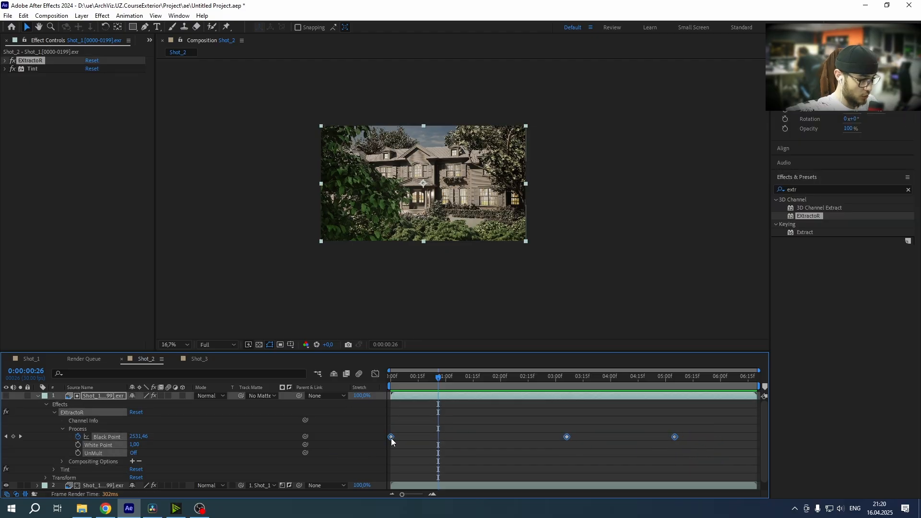
left_click_drag(391, 441, 453, 441)
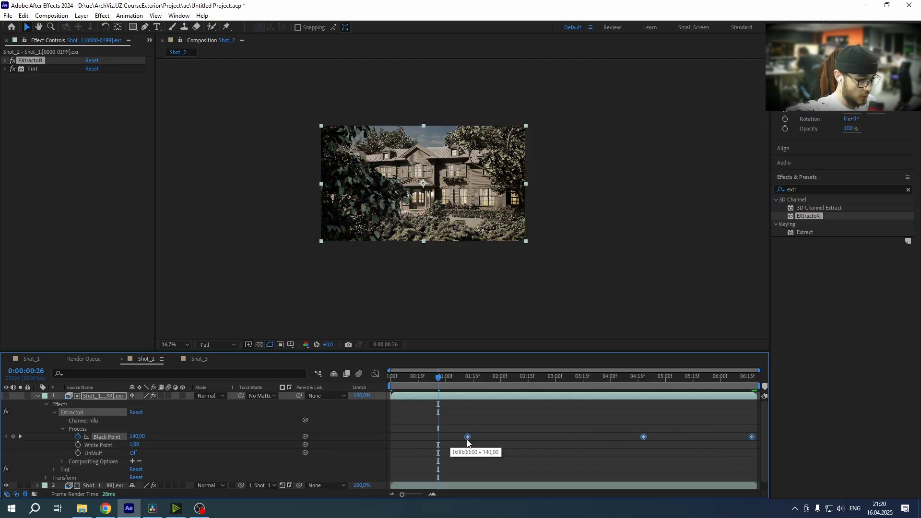
left_click_drag(448, 384, 468, 382)
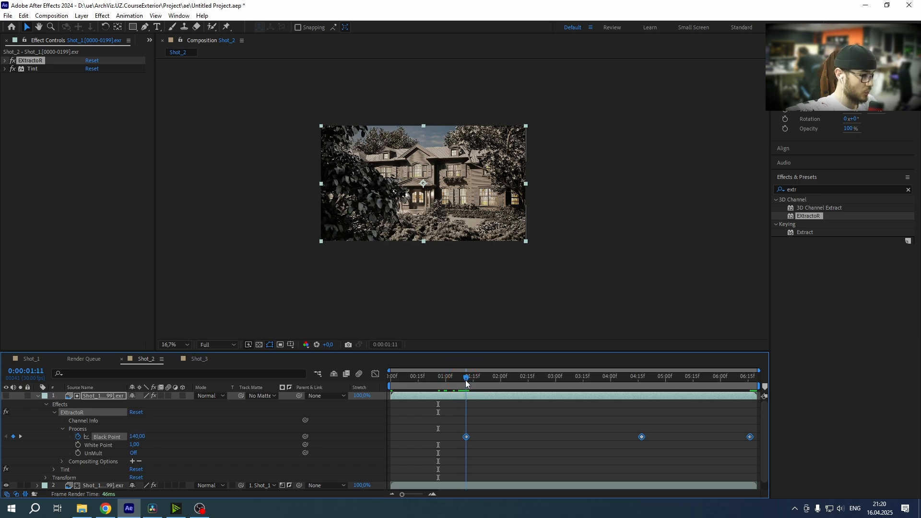
Step: Pre-compose all three Shot_2 layers, moving all attributes into the new composition
left_click(37, 397)
left_click(68, 438)
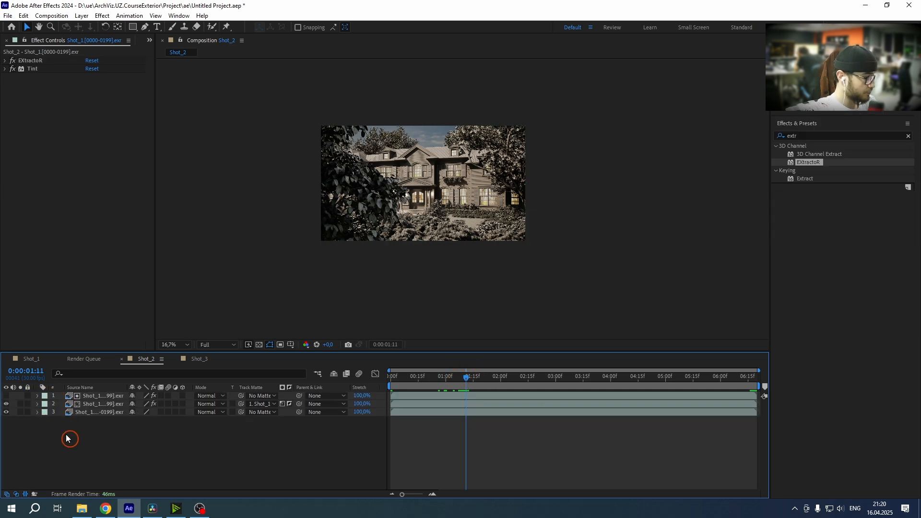
scroll(96, 45, "up", 1)
left_click_drag(31, 137, 78, 374)
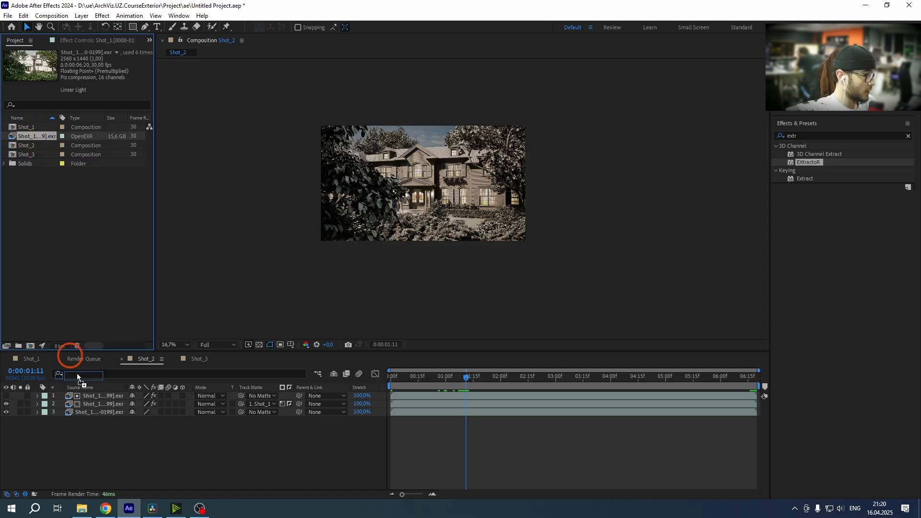
left_click(91, 397)
left_click(94, 412, "shift")
key("ctrl+shift+c")
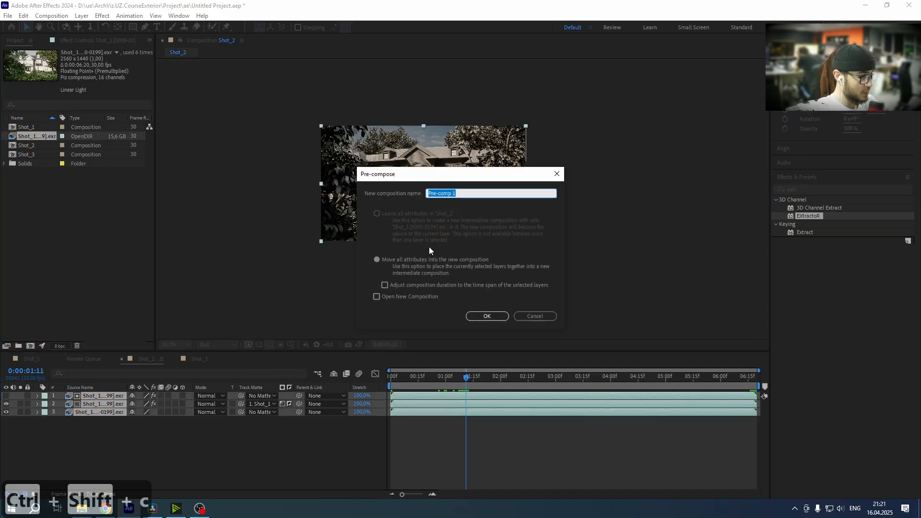
key("Return")
Step: Add the EXR sequence above the pre-comp and extract its FinalImageMI_Mixer_FORRENDER pass with EXtractoR
left_click_drag(36, 146, 82, 396)
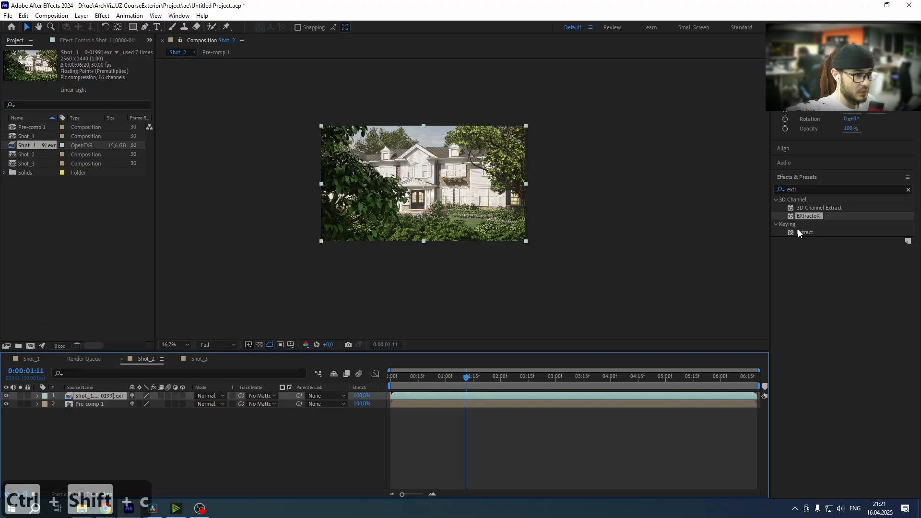
left_click_drag(808, 217, 98, 397)
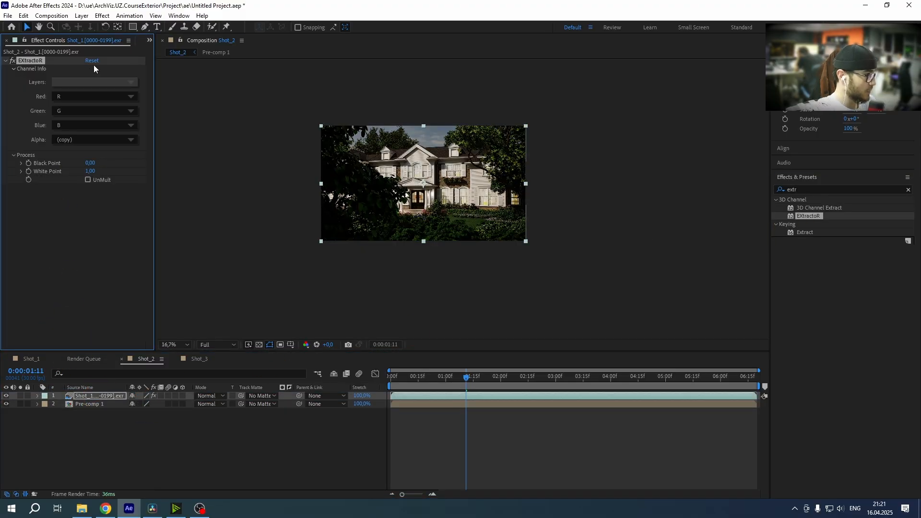
left_click(81, 82)
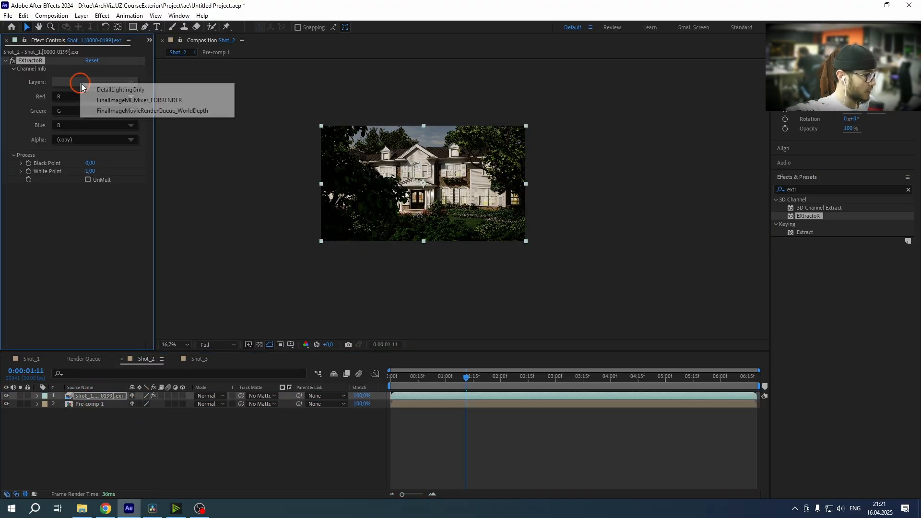
left_click(198, 101)
scroll(314, 128, "up", 2)
left_click_drag(364, 190, 372, 242)
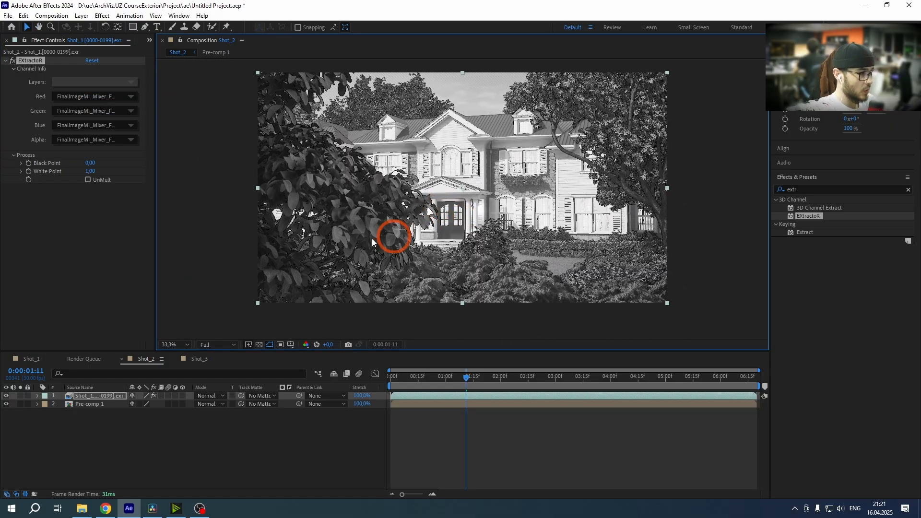
left_click(133, 27)
left_click_drag(235, 158, 677, 284)
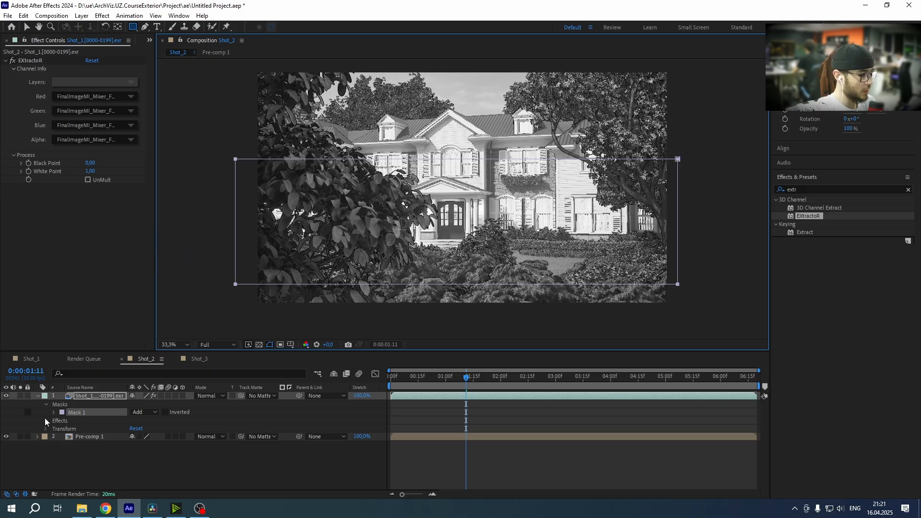
left_click(86, 413)
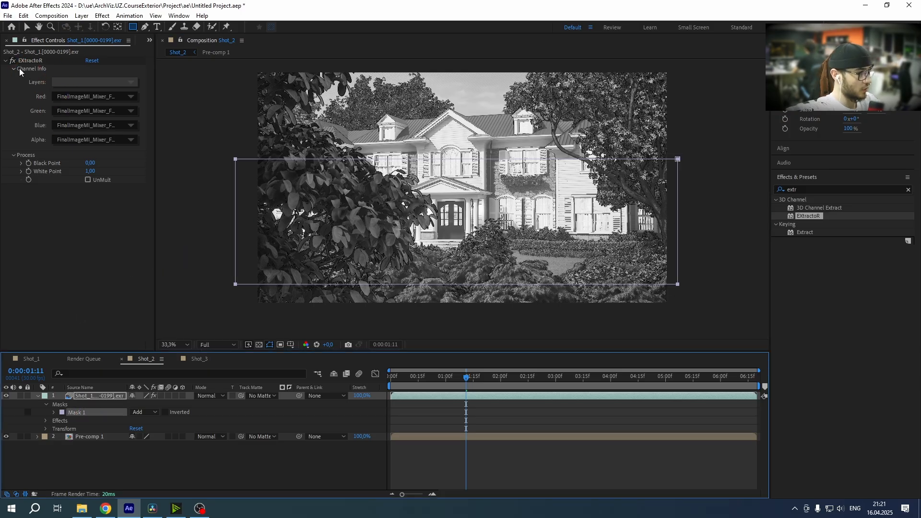
key("Delete")
Step: Pre-compose the top EXR layer together with its EXtractoR effect
left_click(82, 396)
left_click(82, 396, "shift")
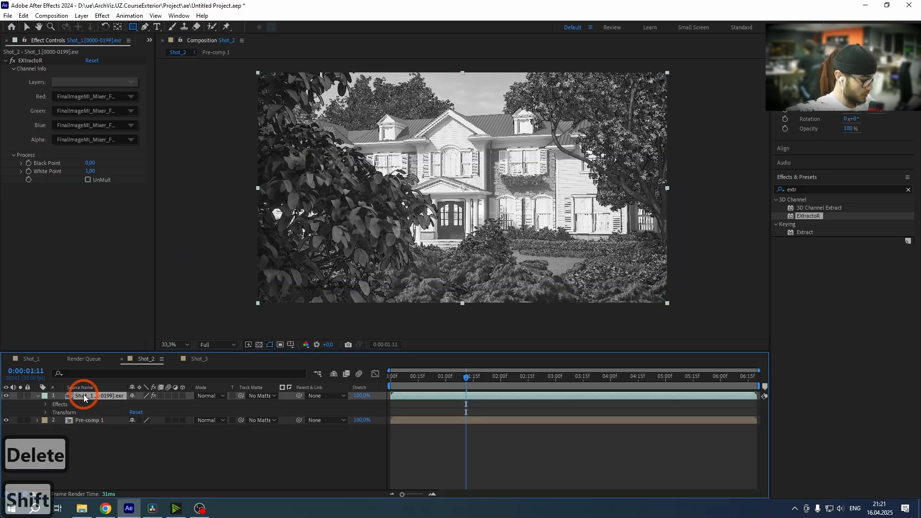
key("ctrl+shift+c")
left_click(483, 317)
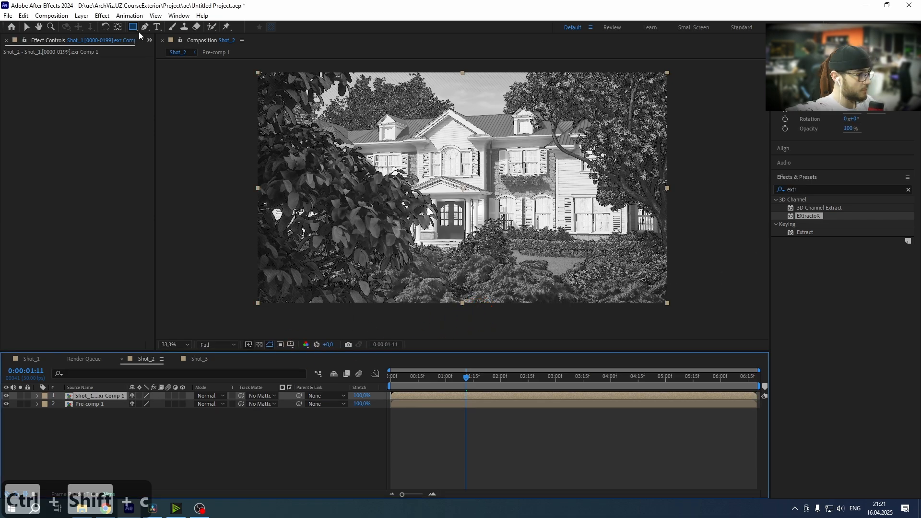
Step: Draw a rectangular mask enclosing the whole frame on the top pre-comp and keyframe its Mask Path at 0:00:01:11
key("comma")
mouse_move(257, 91)
left_mouse_down()
mouse_move(632, 275)
mouse_move(671, 282)
left_mouse_up()
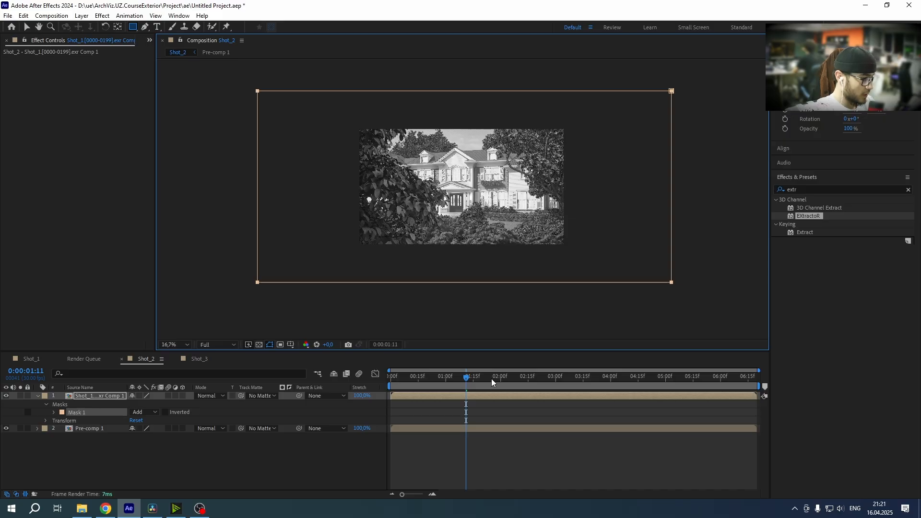
left_click(53, 413)
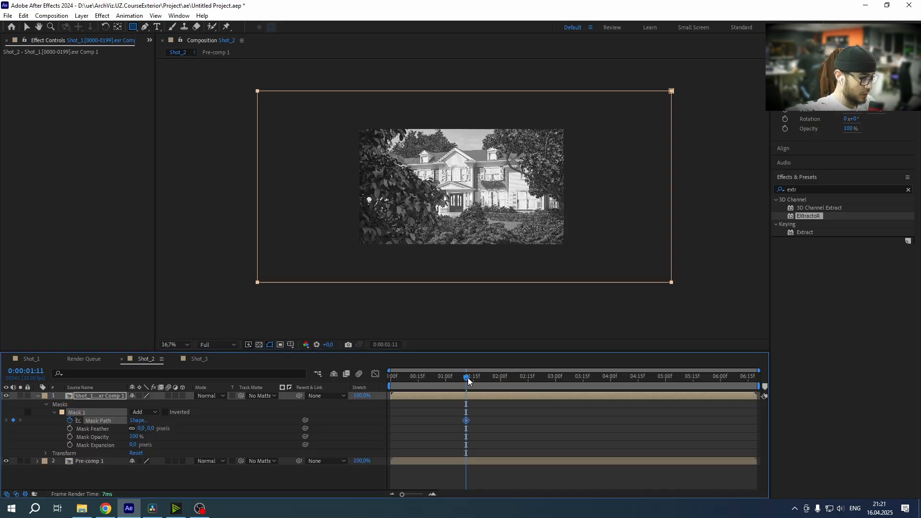
Step: Move the mask's two left vertices past the frame's right edge at 0:00:01:11 so the mask clears the image
key("a")
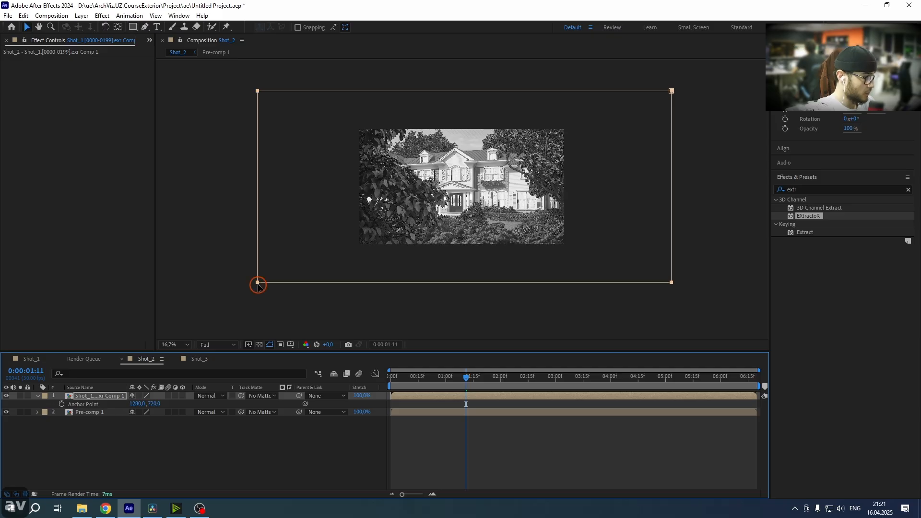
left_click(258, 285)
left_click(260, 93, "shift")
left_click_drag(261, 104, 583, 102)
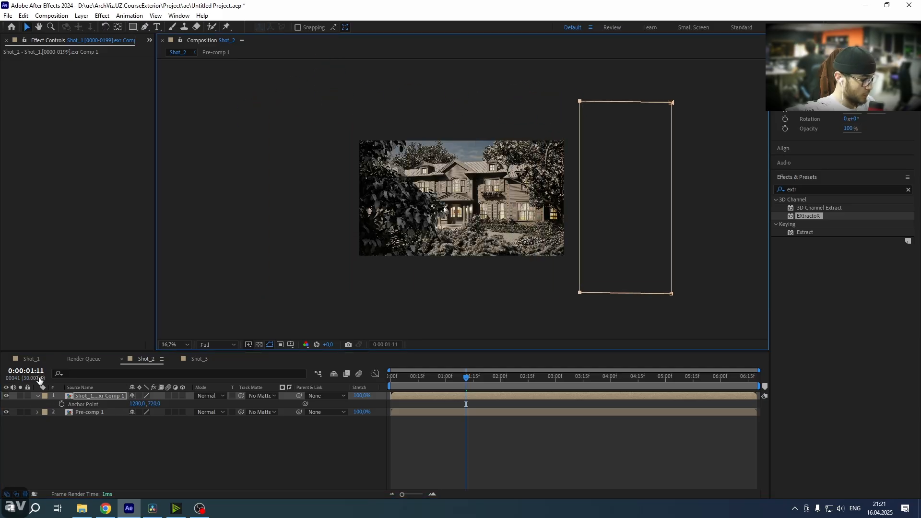
Step: Move Mask 1's two left vertices back beyond the frame's left edge at 0:00:00:00 so the mask covers the image
key("m")
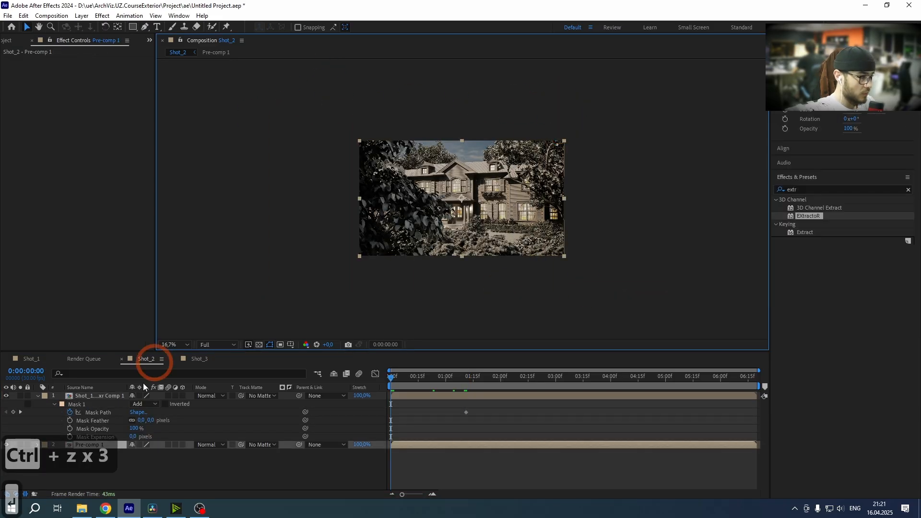
left_click(74, 406)
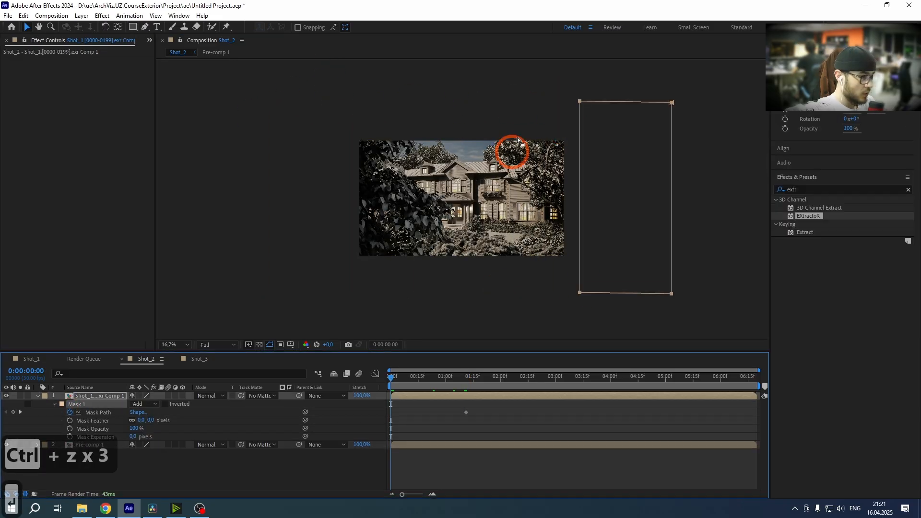
left_click_drag(572, 72, 595, 305)
left_click_drag(580, 293, 331, 290)
Step: Preview the animated mask reveal from the start of Shot_2
left_click_drag(407, 376, 389, 372)
key("space")
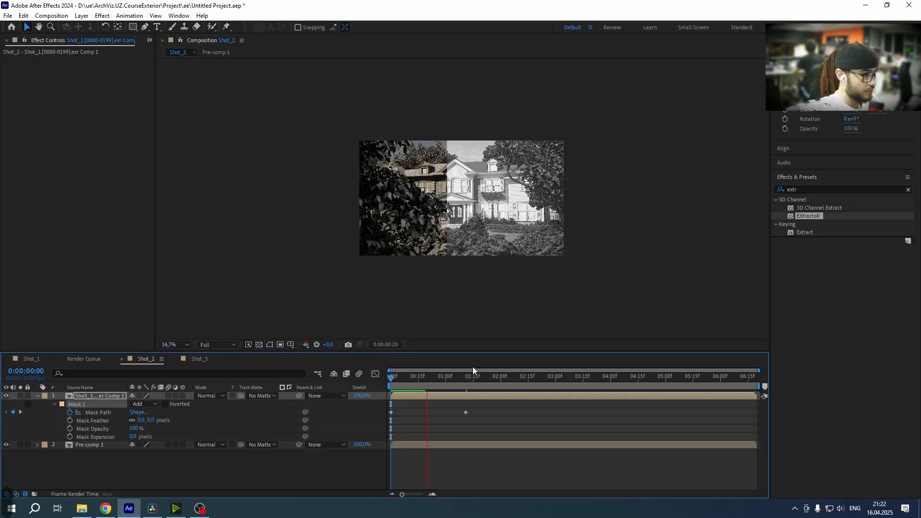
left_click_drag(444, 379, 376, 381)
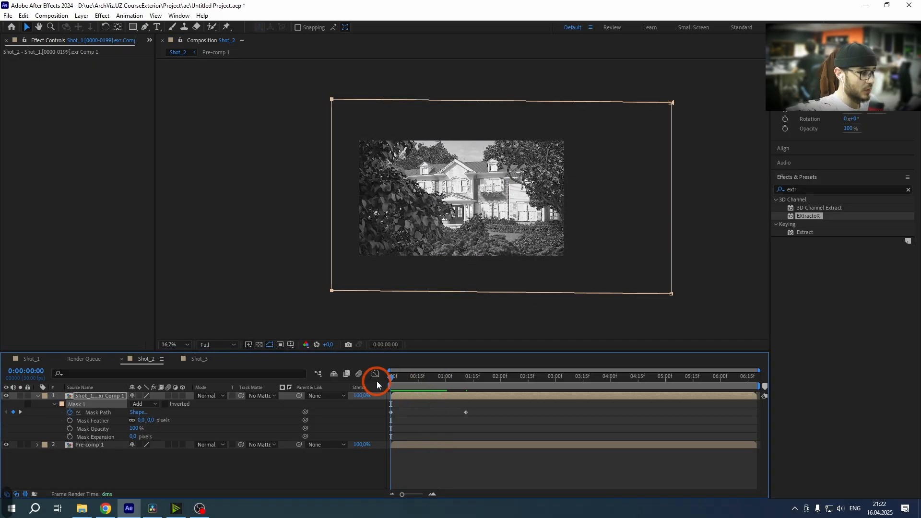
scroll(572, 196, "up", 2)
key("space")
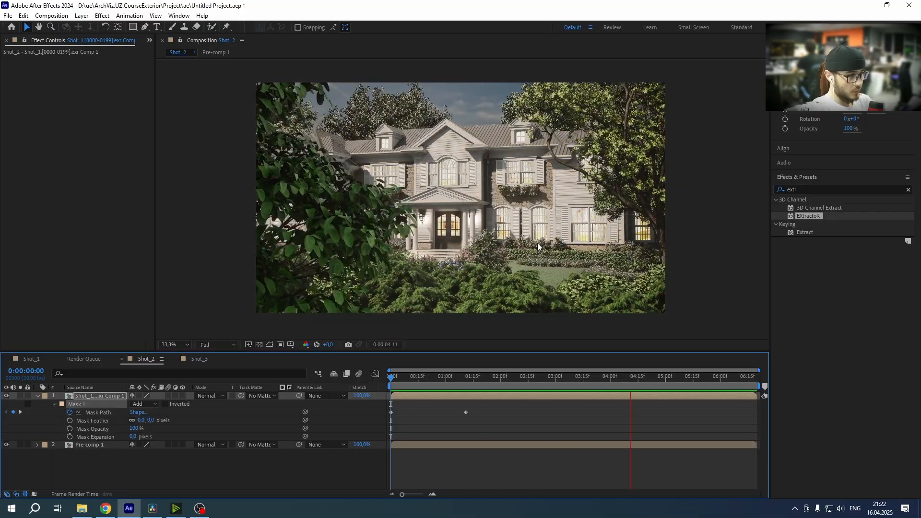
Step: Add Shot_2 to the render queue and set its output format to QuickTime with Trillions of Colors depth
key("ctrl+m")
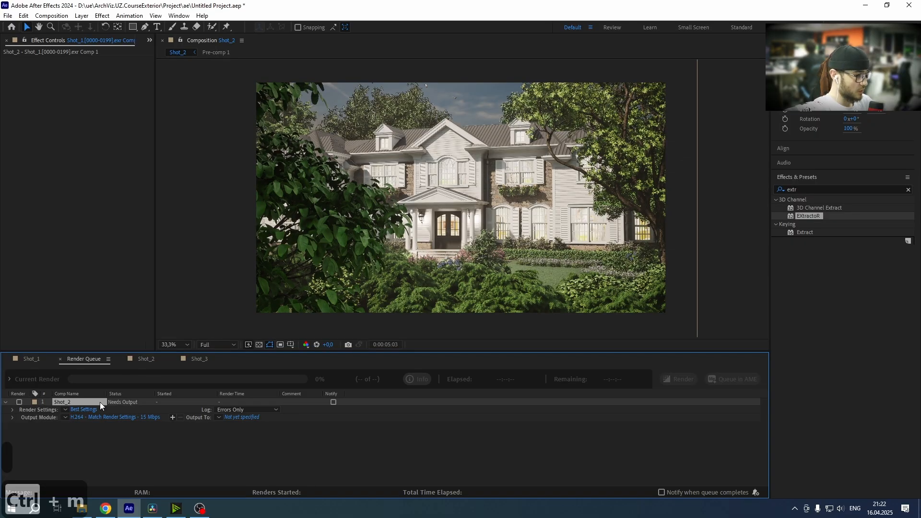
left_click(93, 418)
left_click(473, 136)
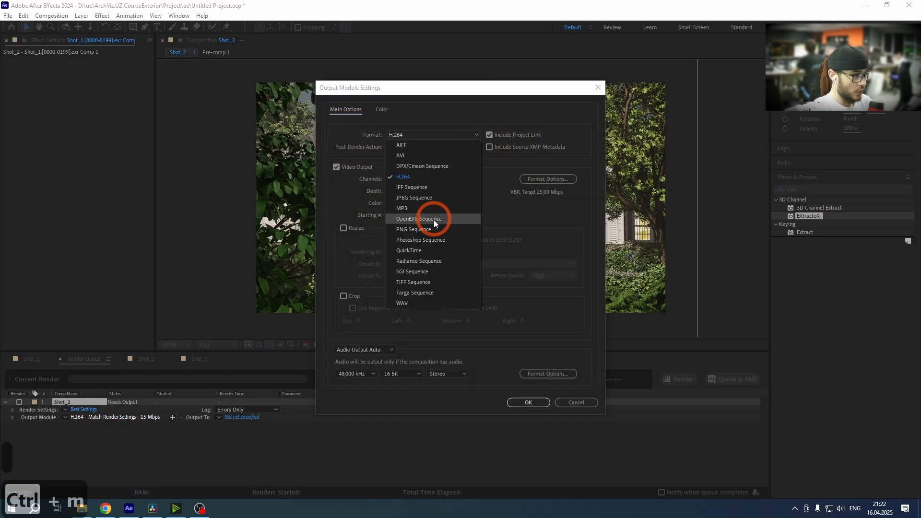
left_click(420, 251)
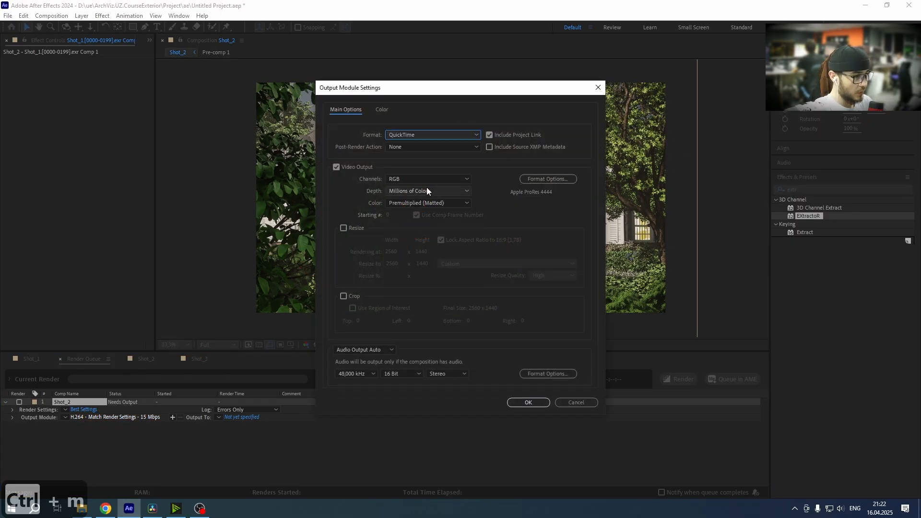
left_click(427, 190)
left_click(419, 233)
Step: Accept Apple ProRes 4444 as the video codec and turn audio output off in the output module settings
left_click(550, 181)
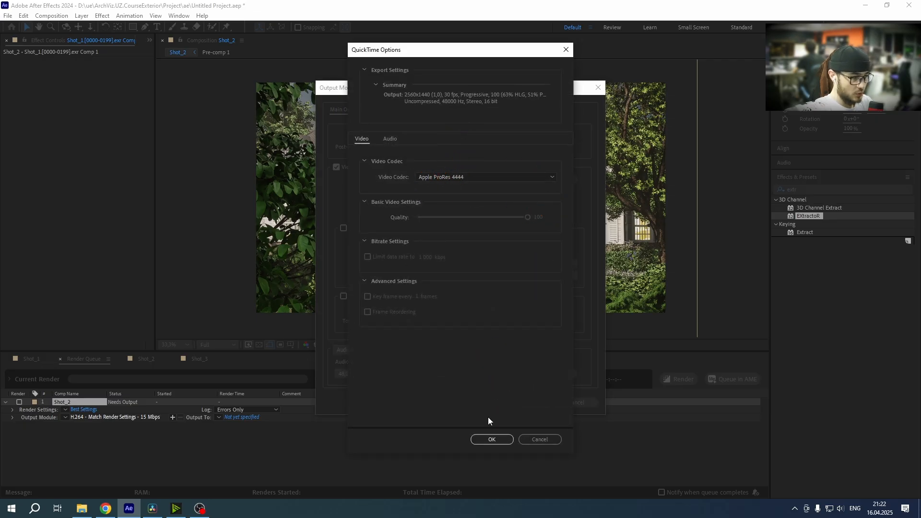
left_click(486, 436)
left_click(366, 350)
left_click(354, 384)
left_click(383, 385)
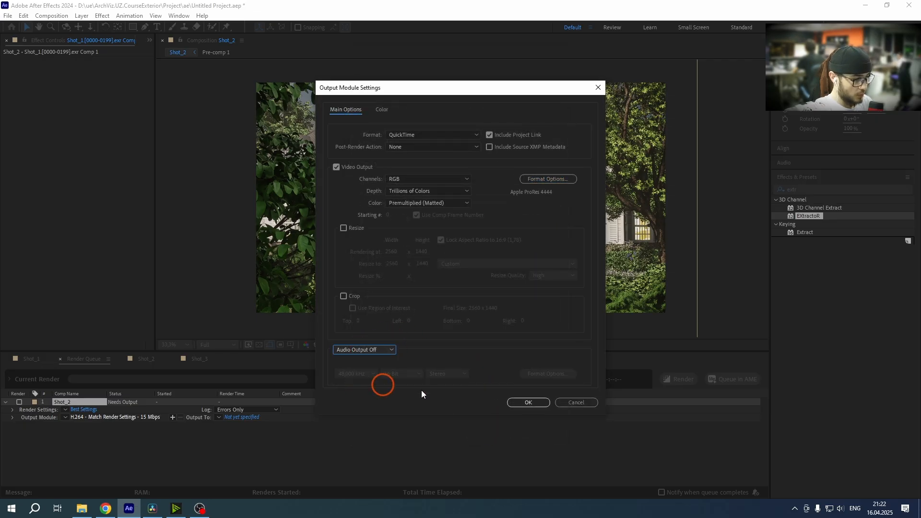
left_click(531, 403)
Step: Choose the D:\ue\ArchViz.UZ.CourseExterior\3dRender\Comp folder as the render destination
left_click(242, 417)
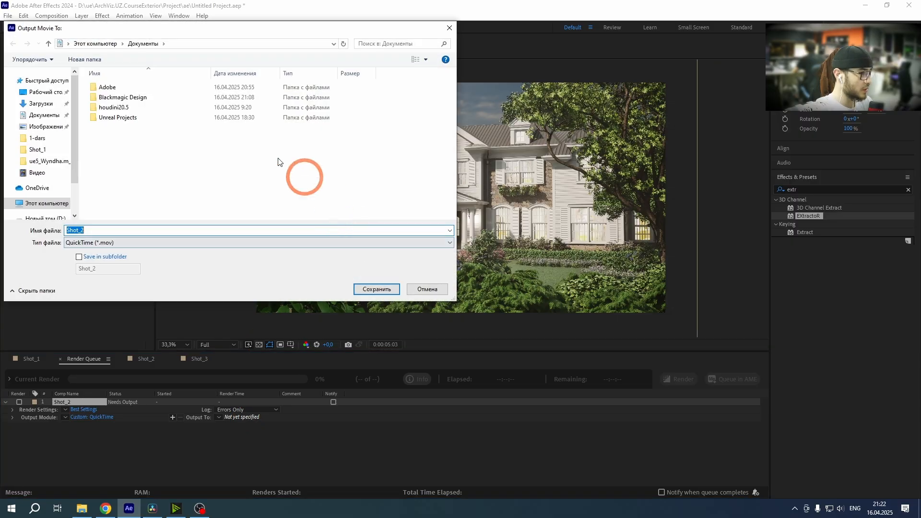
left_click(44, 204)
scroll(197, 192, "down", 2)
double_click(242, 144)
double_click(156, 168)
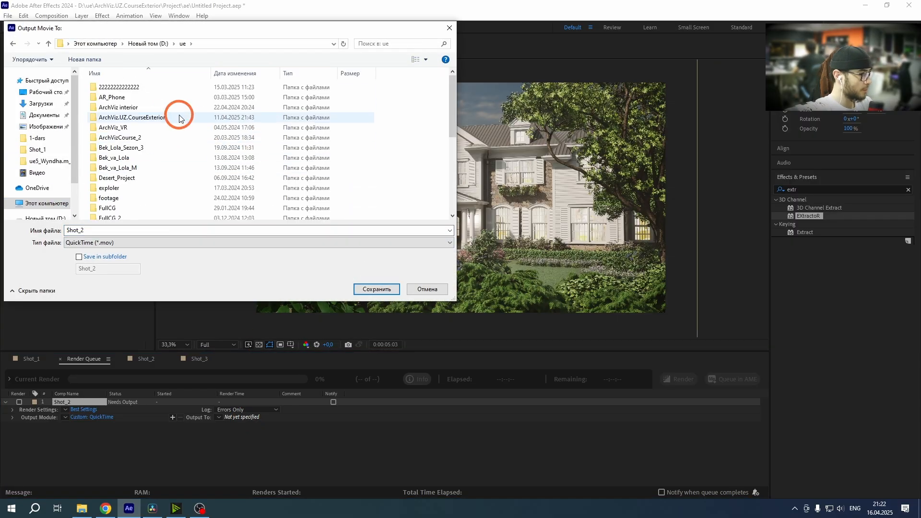
double_click(179, 116)
double_click(171, 90)
double_click(165, 97)
Step: Save the output movie under the name Shot_1 and render the queued composition
left_click(117, 231)
left_click_drag(118, 230, 63, 233)
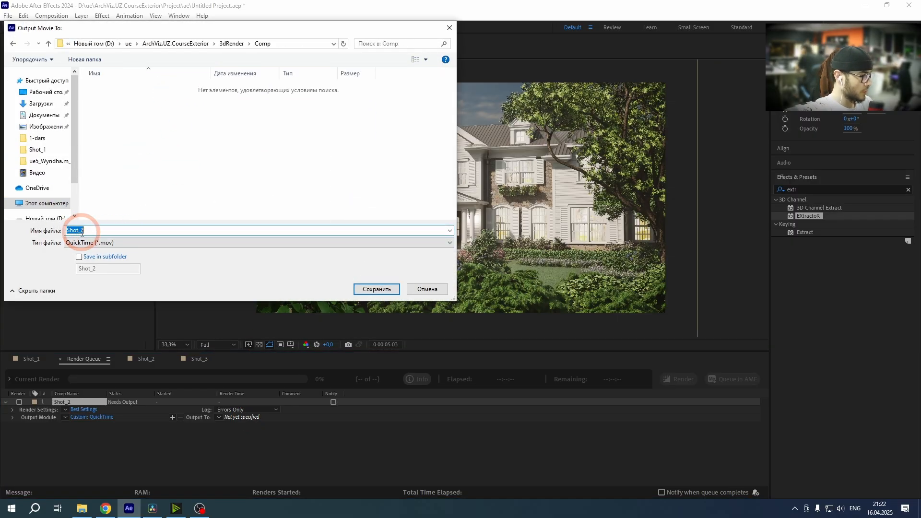
type("Shot_1")
left_click(376, 288)
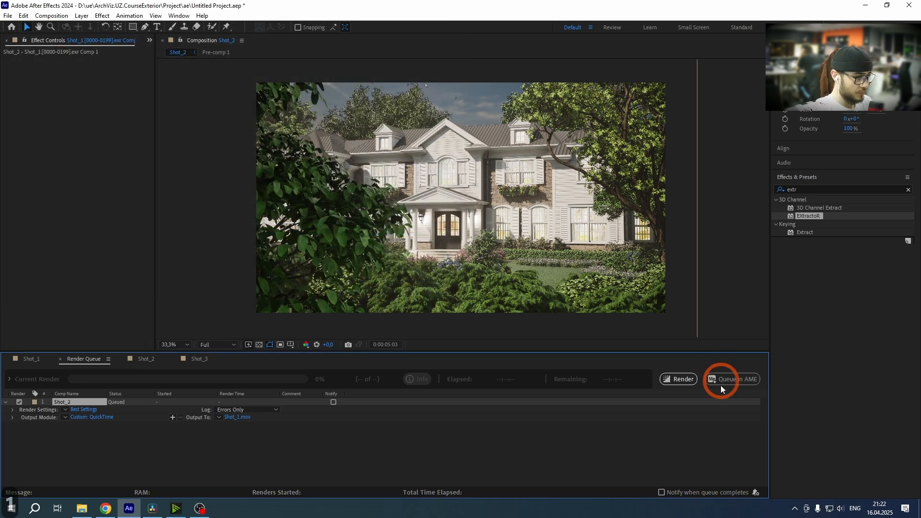
left_click(689, 381)
left_click(472, 267)
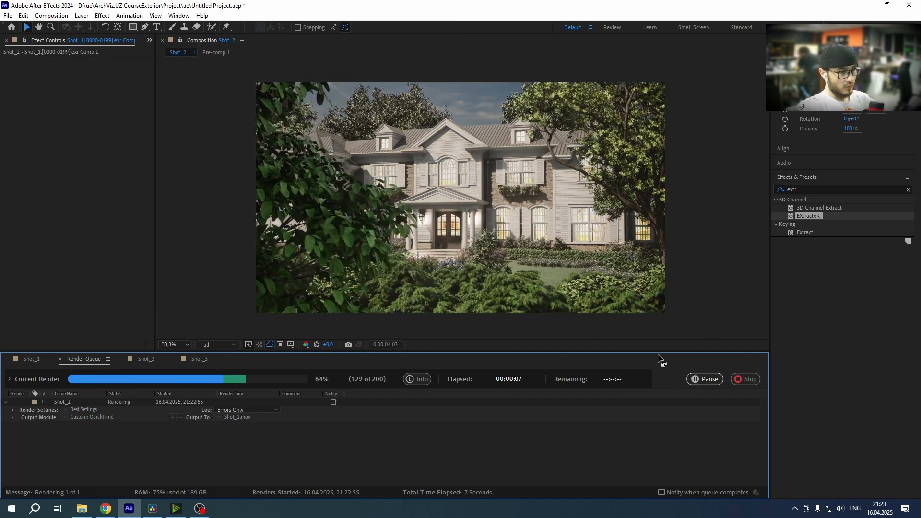
Step: Open the rendered Shot_1.mov from the Comp folder and watch it full screen
left_click(82, 509)
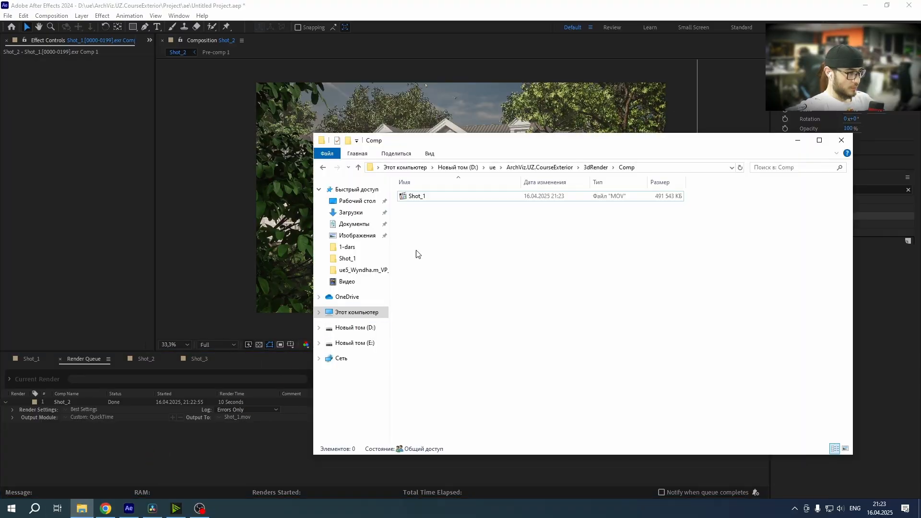
double_click(432, 197)
key("alt+Return")
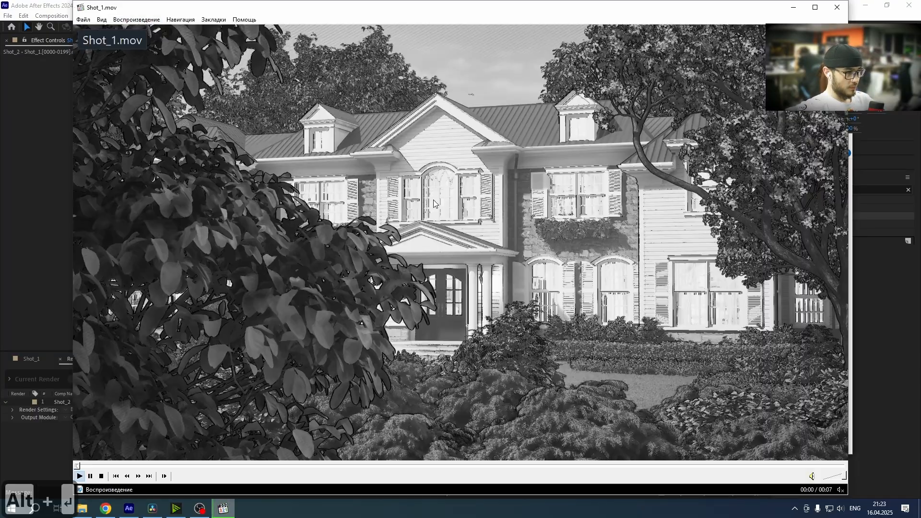
key("alt+Return")
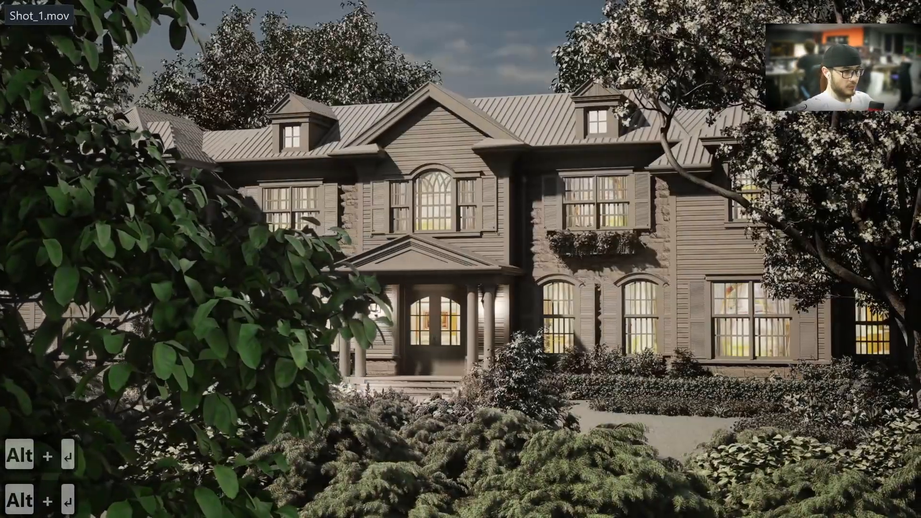